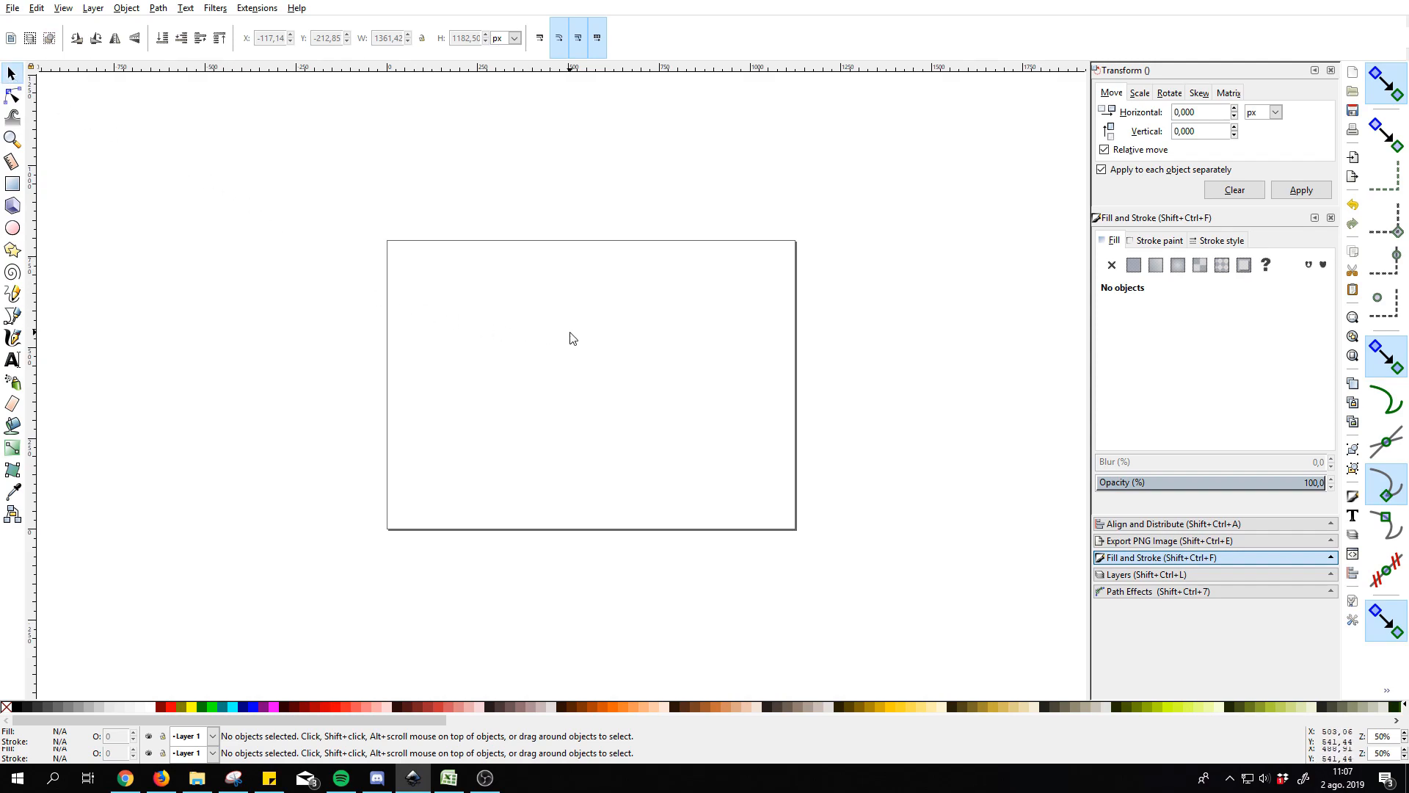
left_click_drag(247, 153, 608, 512)
scroll(598, 333, "up", 1)
left_click_drag(598, 331, 667, 308)
scroll(668, 310, "down", 1)
scroll(668, 310, "up", 1)
scroll(668, 309, "down", 2)
scroll(668, 310, "up", 1)
scroll(667, 310, "up", 4)
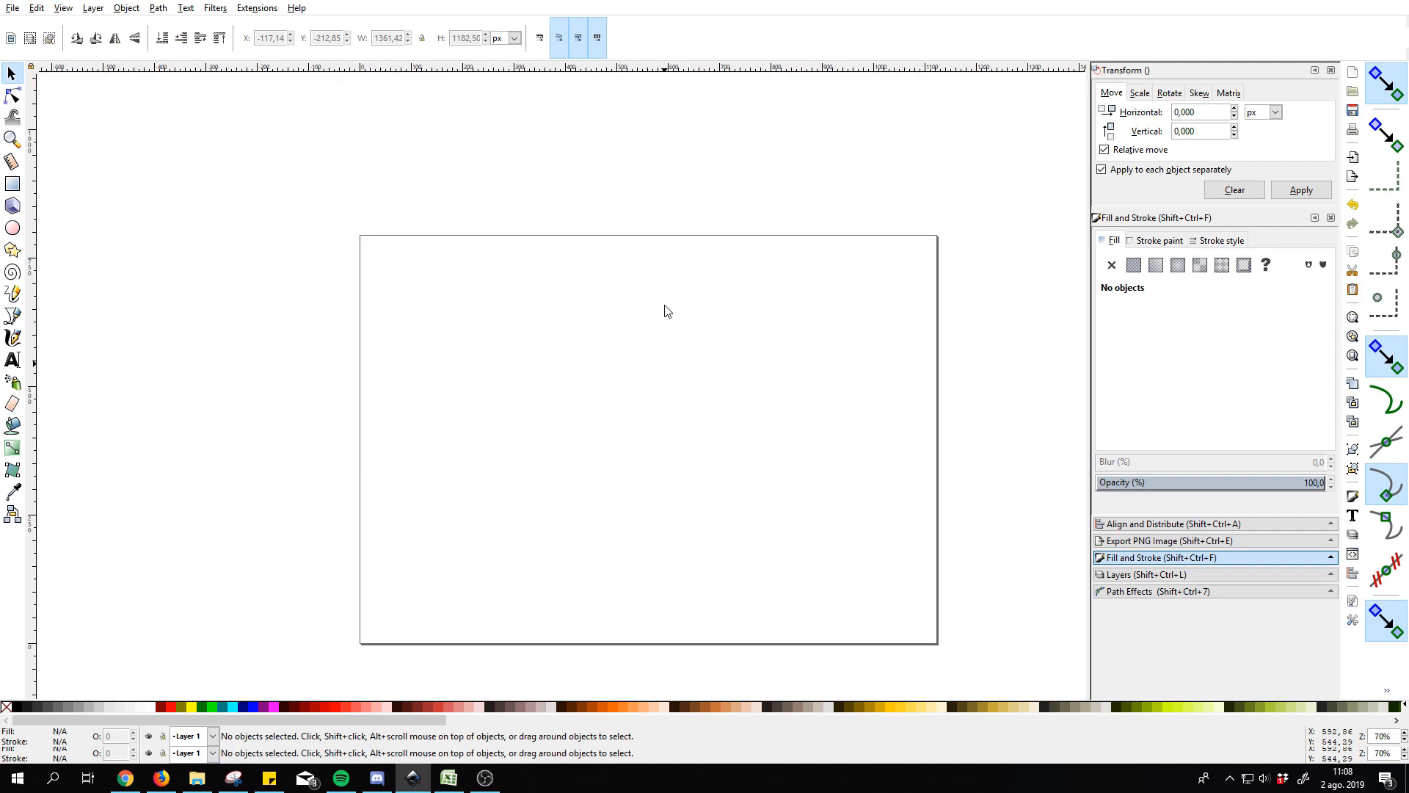
scroll(667, 310, "down", 4)
scroll(668, 310, "up", 3)
scroll(667, 310, "down", 3)
scroll(666, 309, "up", 1)
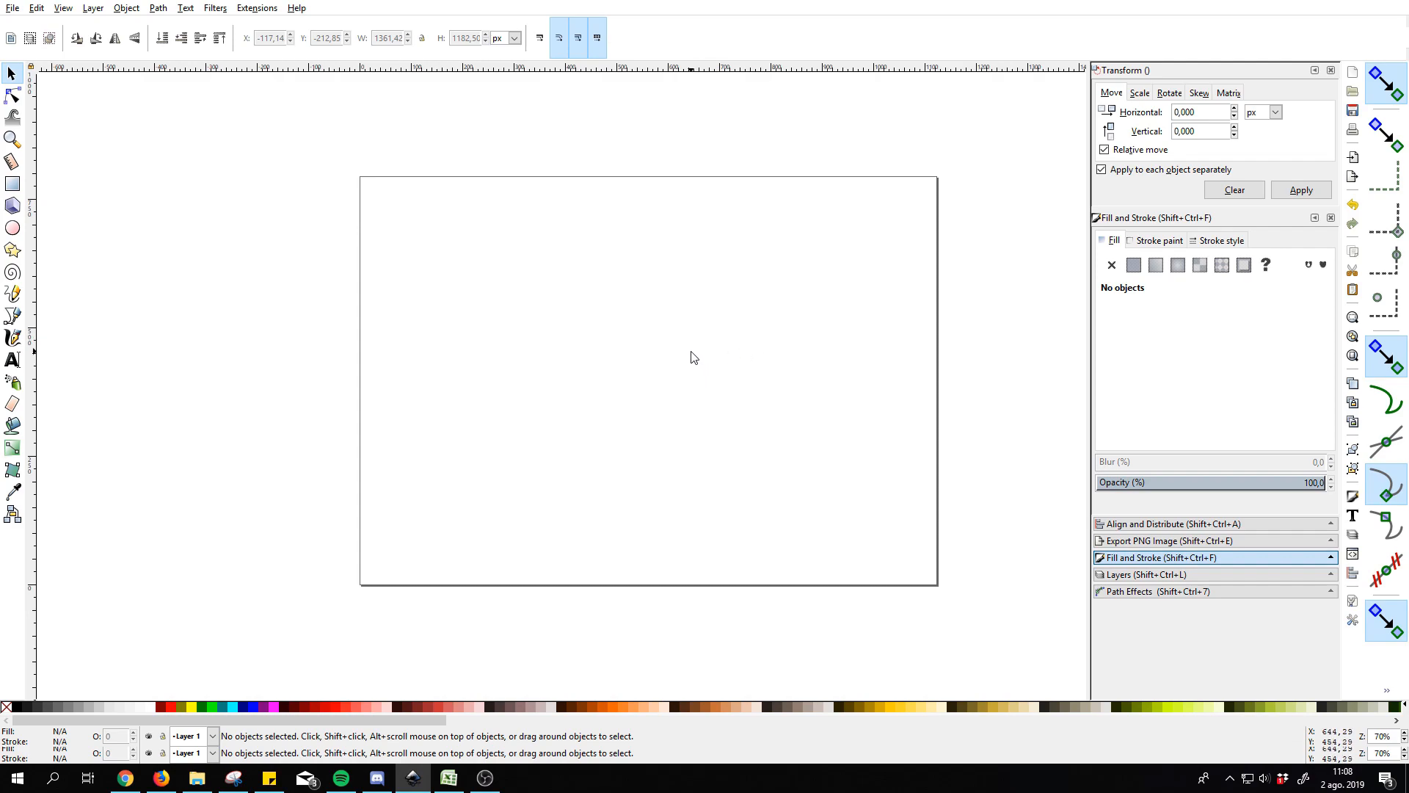
scroll(690, 352, "up", 3)
scroll(691, 353, "down", 6)
scroll(691, 353, "up", 3)
scroll(691, 352, "down", 3)
scroll(686, 375, "up", 1)
scroll(679, 393, "down", 1)
scroll(680, 399, "up", 2)
scroll(679, 400, "down", 2)
scroll(682, 393, "up", 2)
scroll(686, 386, "down", 2)
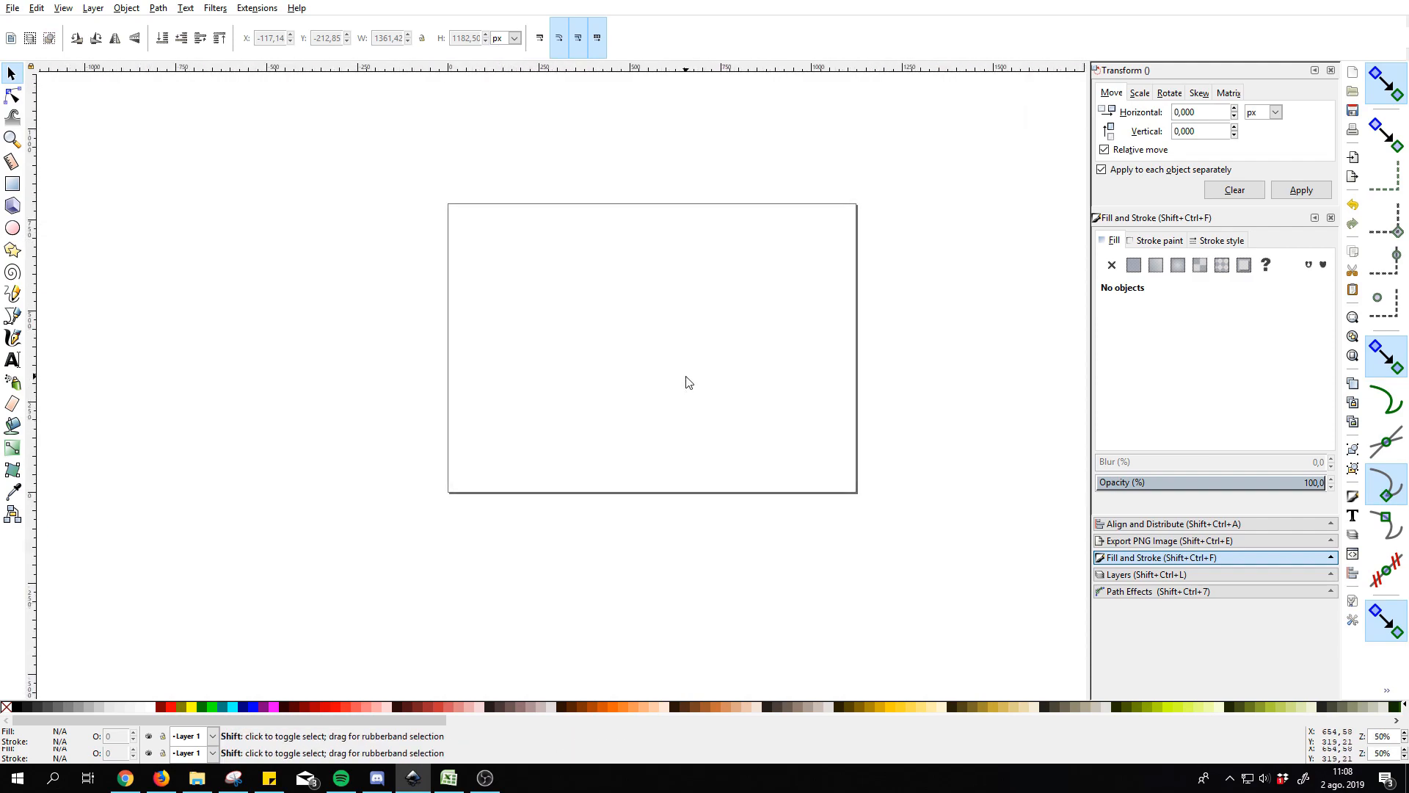
scroll(688, 382, "left", 1)
scroll(688, 382, "right", 5)
scroll(688, 382, "left", 6)
scroll(688, 381, "right", 2)
scroll(688, 382, "left", 1)
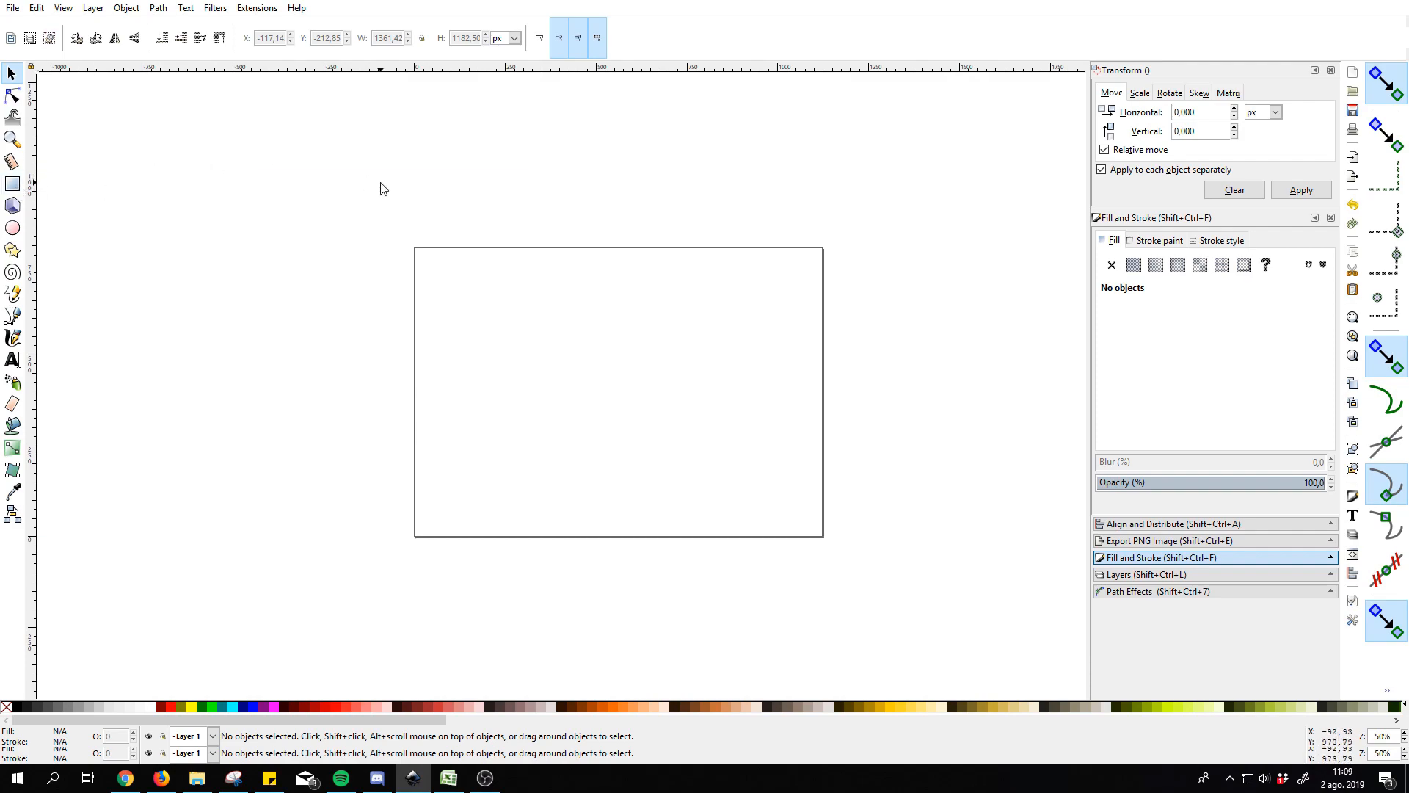
Draw a green square with the Rectangle tool over the page's upper-left corner and enlarge it to about 697 px per side.
left_click(13, 184)
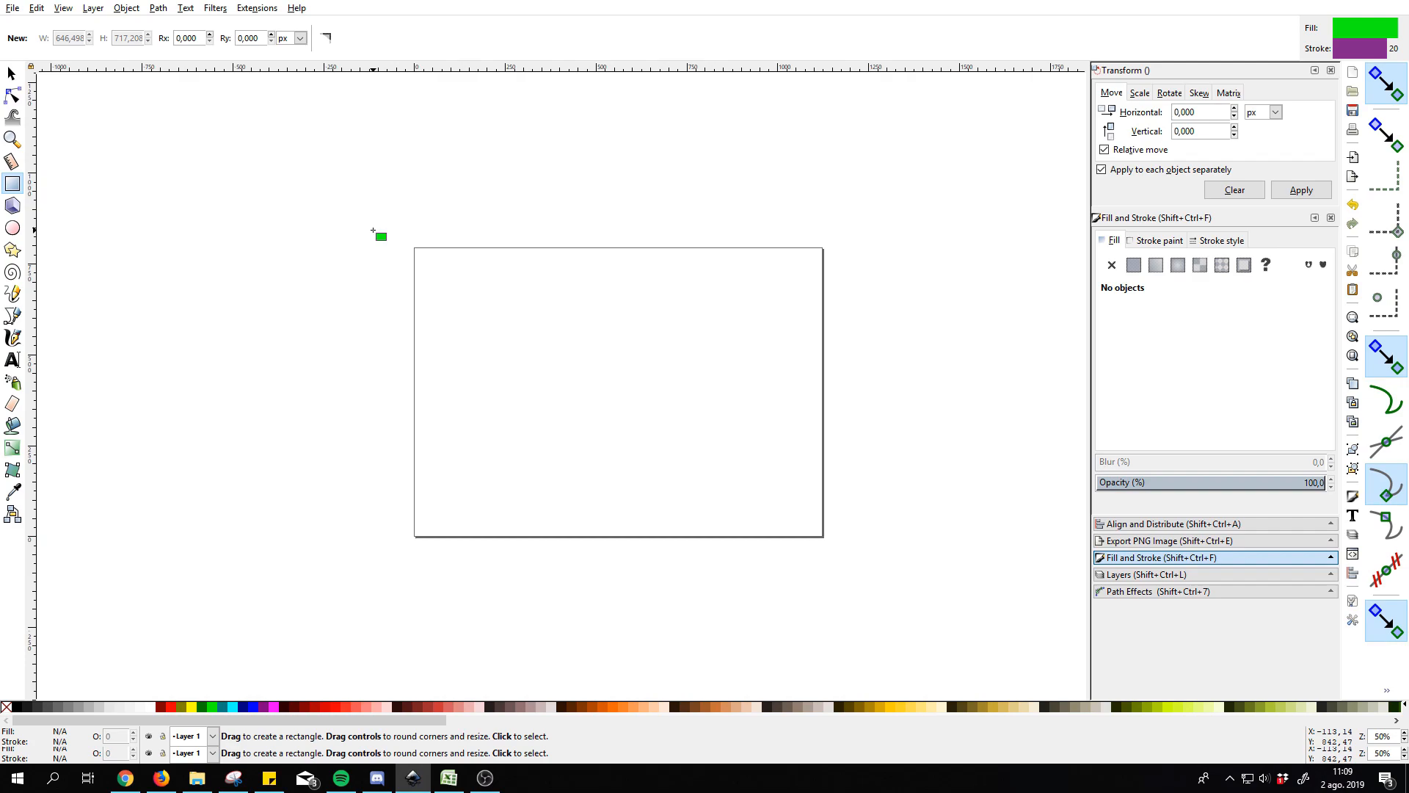
mouse_move(373, 230)
left_mouse_down()
mouse_move(505, 369)
mouse_move(582, 420)
mouse_move(534, 363)
mouse_move(512, 400)
mouse_move(609, 471)
mouse_move(575, 435)
mouse_move(610, 454)
mouse_move(602, 472)
mouse_move(580, 445)
mouse_move(640, 495)
mouse_move(443, 301)
mouse_move(497, 354)
left_mouse_up()
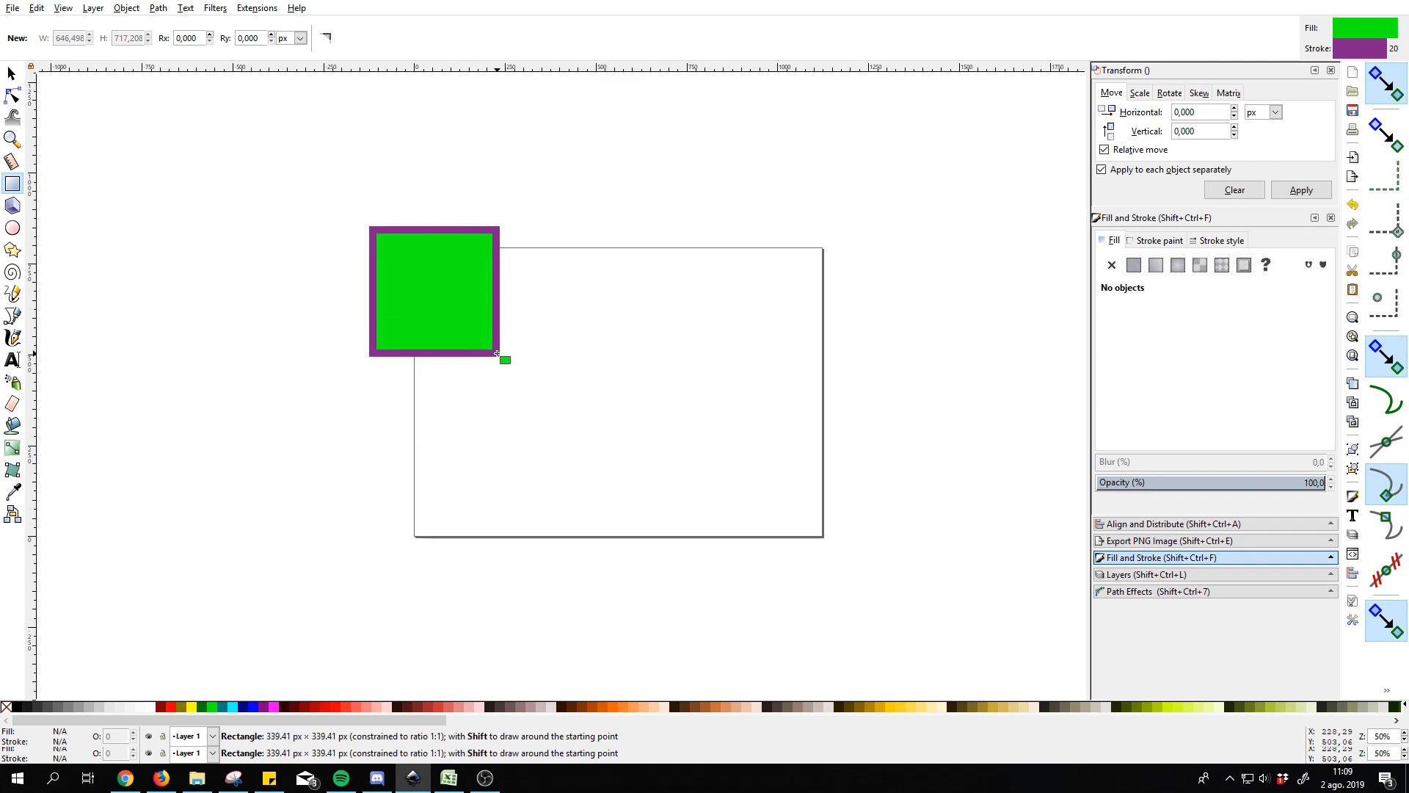
mouse_move(497, 353)
left_mouse_down()
mouse_move(544, 393)
mouse_move(368, 261)
mouse_move(371, 227)
mouse_move(557, 409)
mouse_move(467, 467)
mouse_move(456, 522)
mouse_move(470, 535)
mouse_move(491, 551)
mouse_move(457, 488)
mouse_move(479, 466)
mouse_move(577, 432)
mouse_move(613, 449)
left_mouse_up()
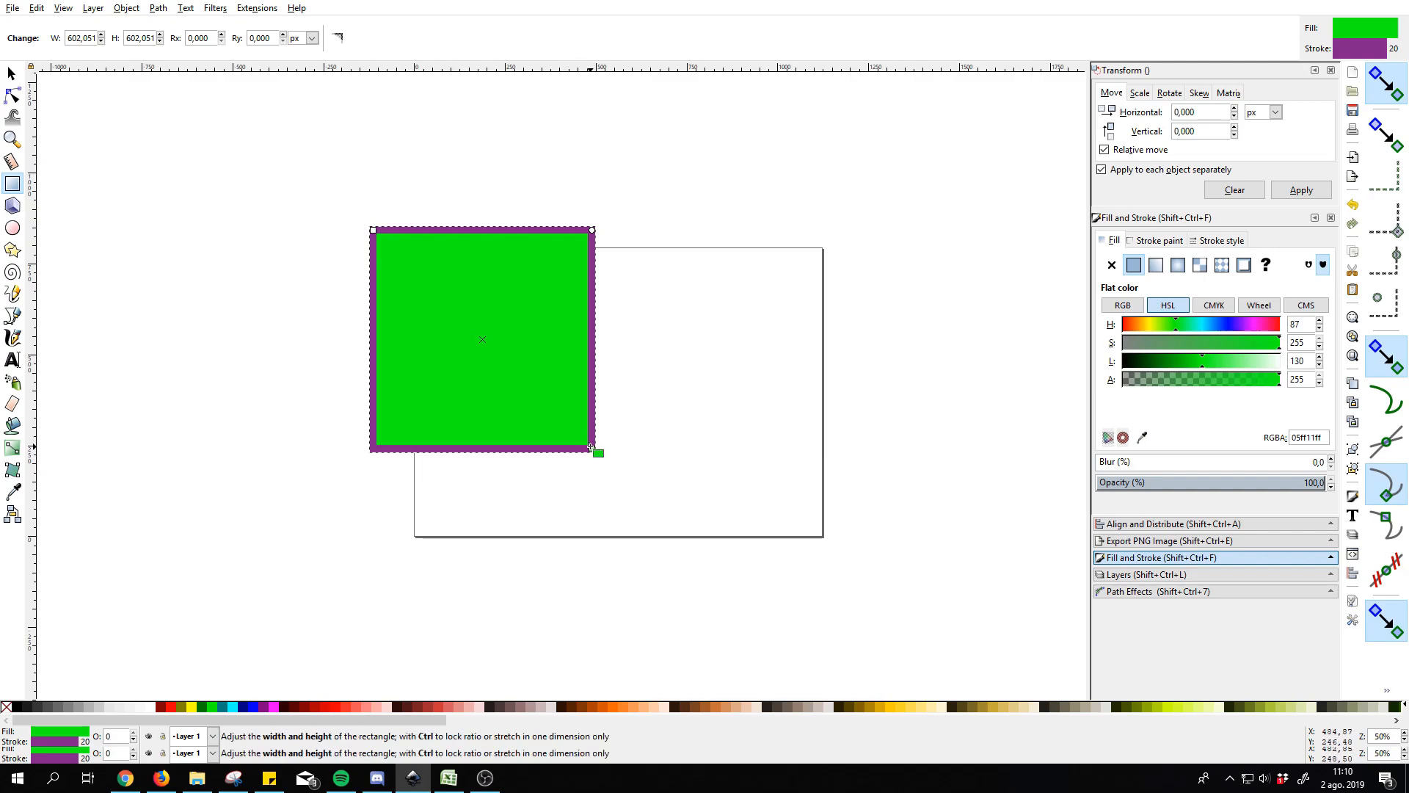
left_click_drag(590, 446, 634, 477)
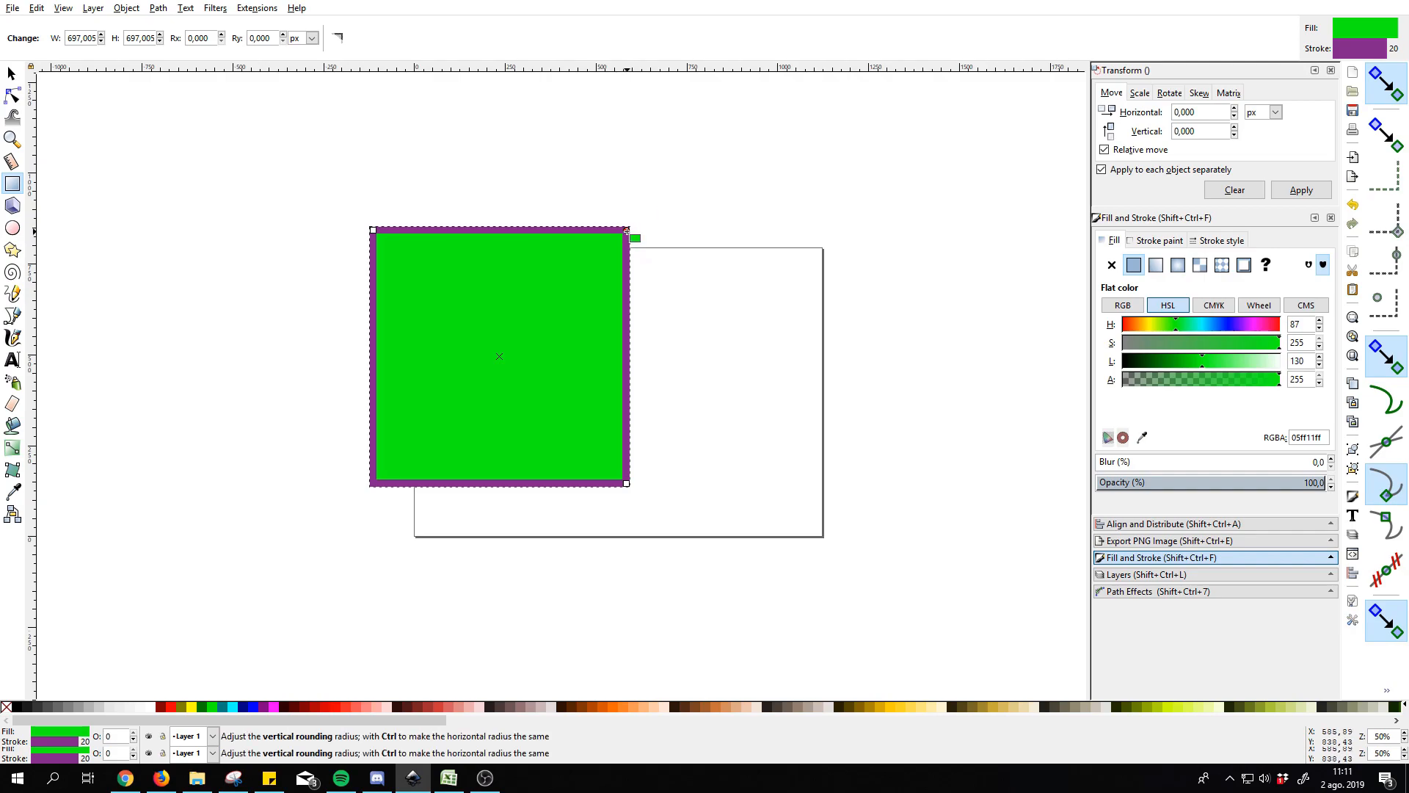
Round the square's corners on canvas to equal horizontal and vertical radii of about 101 px.
left_click_drag(628, 231, 640, 303)
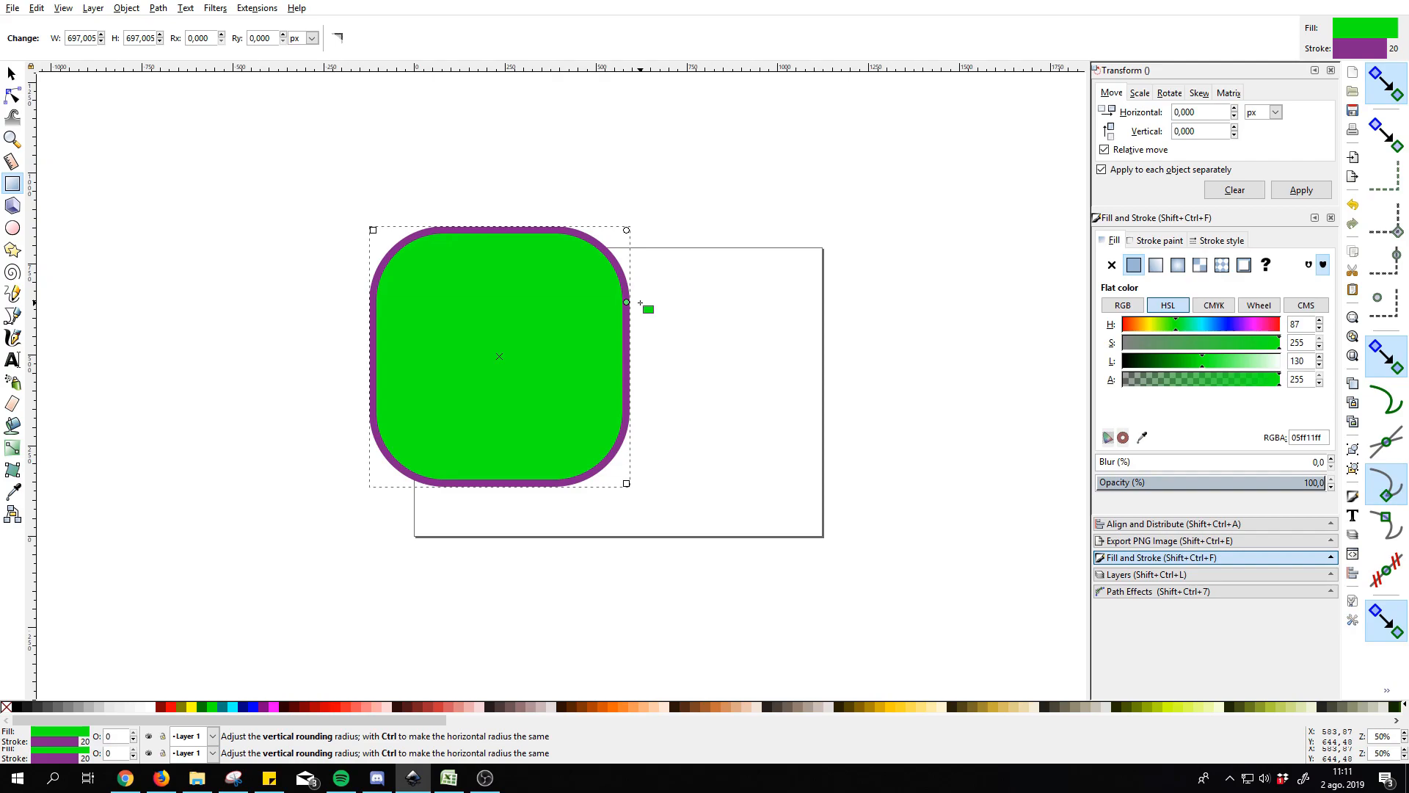
left_click_drag(640, 303, 680, 289)
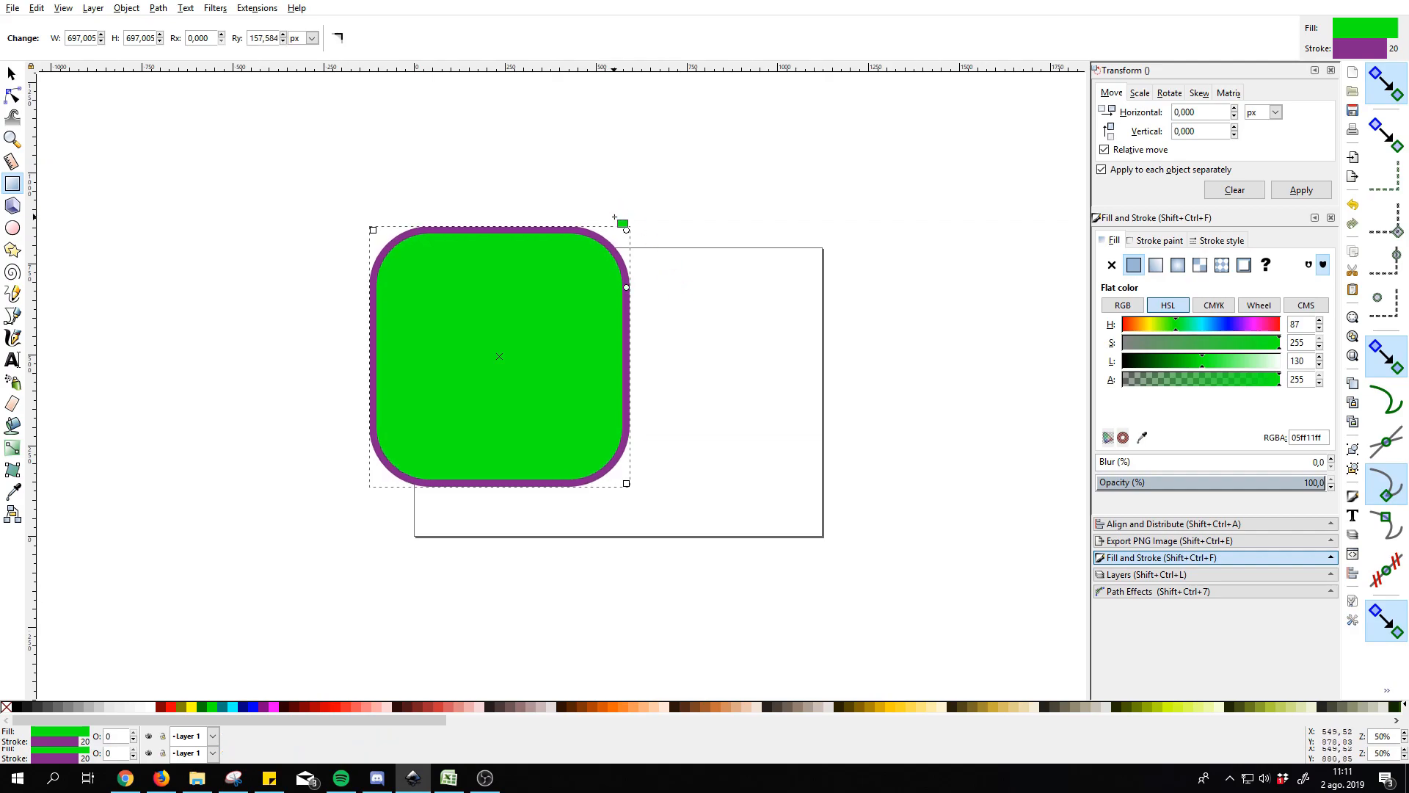
left_click_drag(628, 287, 640, 313)
mouse_move(640, 321)
left_mouse_down()
mouse_move(651, 359)
mouse_move(654, 298)
mouse_move(653, 327)
left_mouse_up()
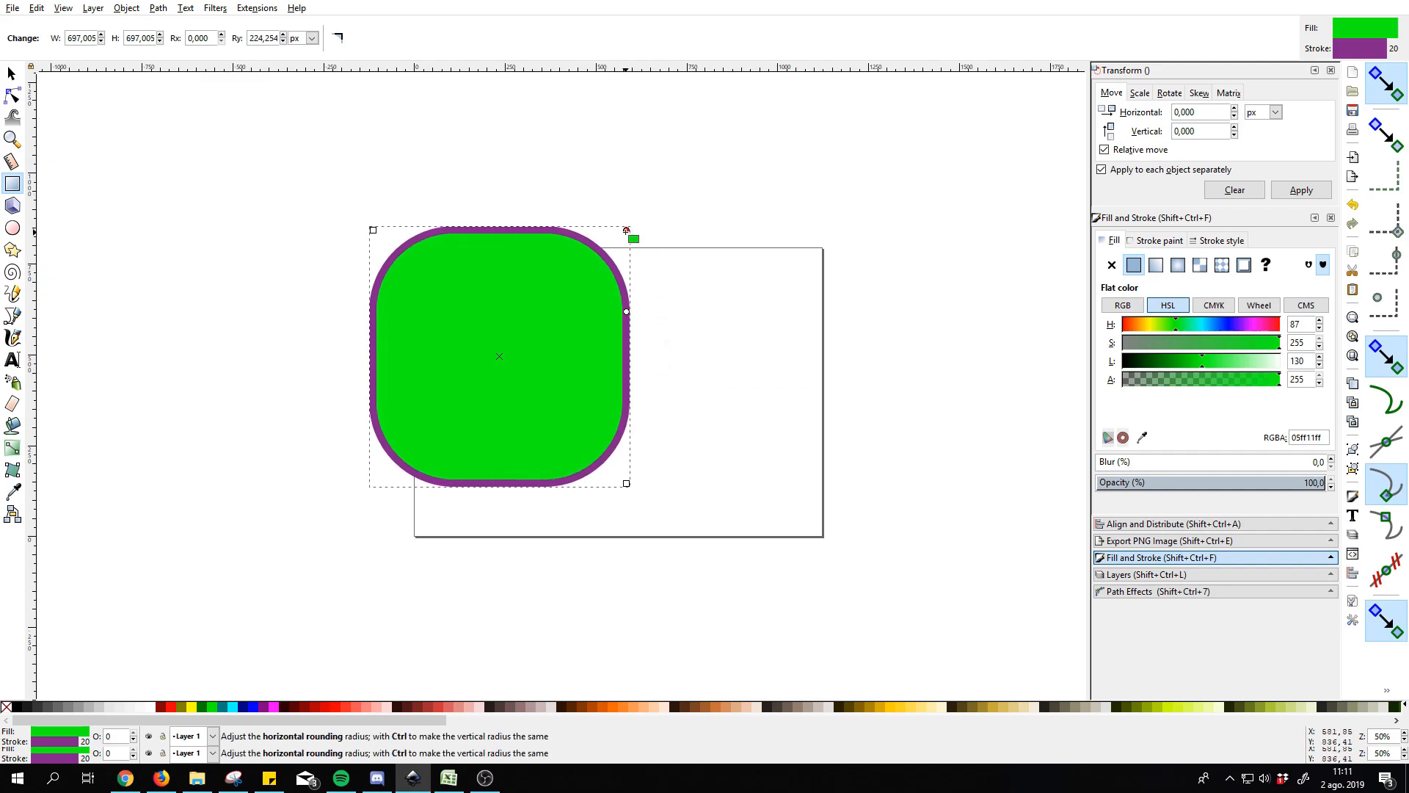
left_click_drag(627, 230, 595, 230)
left_click_drag(628, 312, 630, 294)
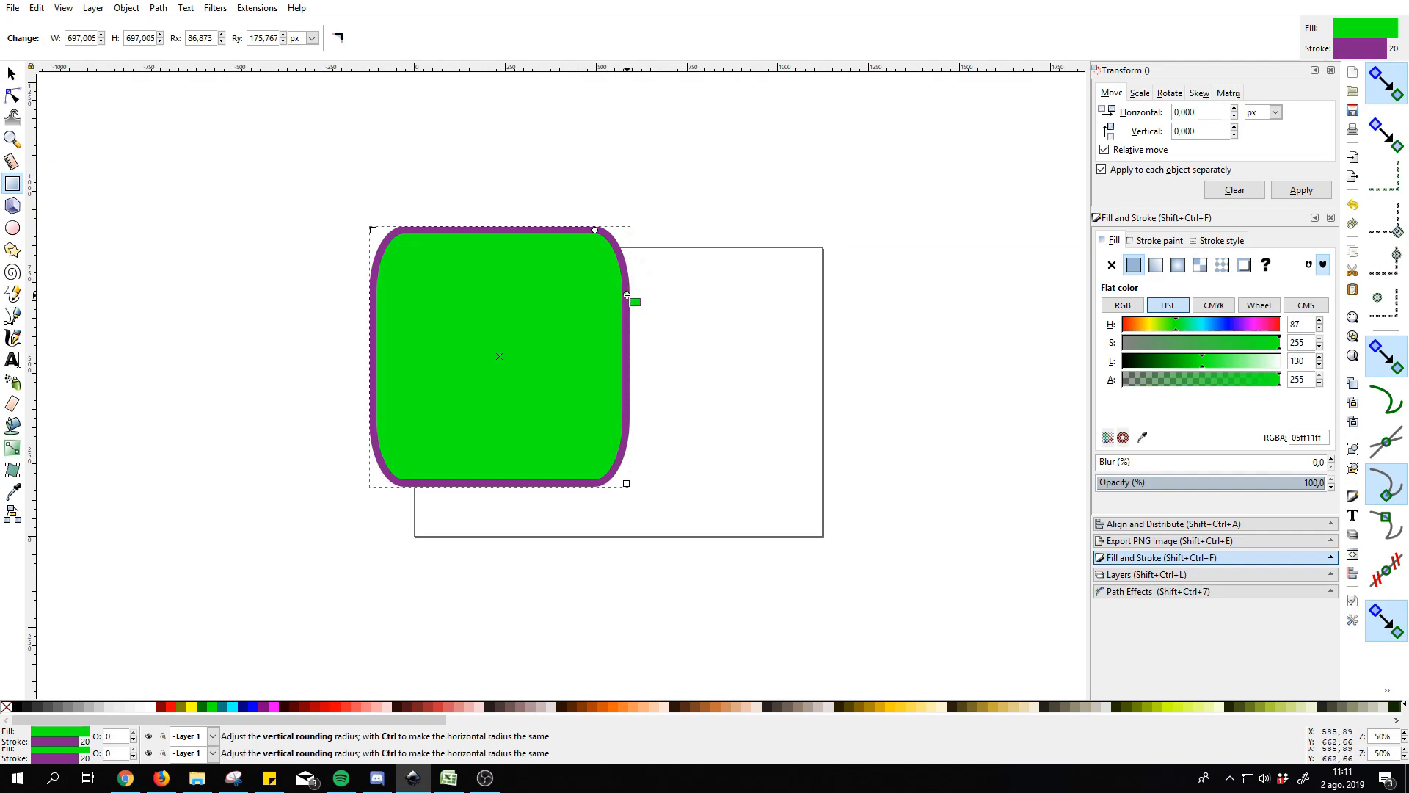
mouse_move(626, 295)
left_mouse_down()
mouse_move(629, 276)
mouse_move(641, 387)
mouse_move(639, 249)
mouse_move(638, 273)
left_mouse_up()
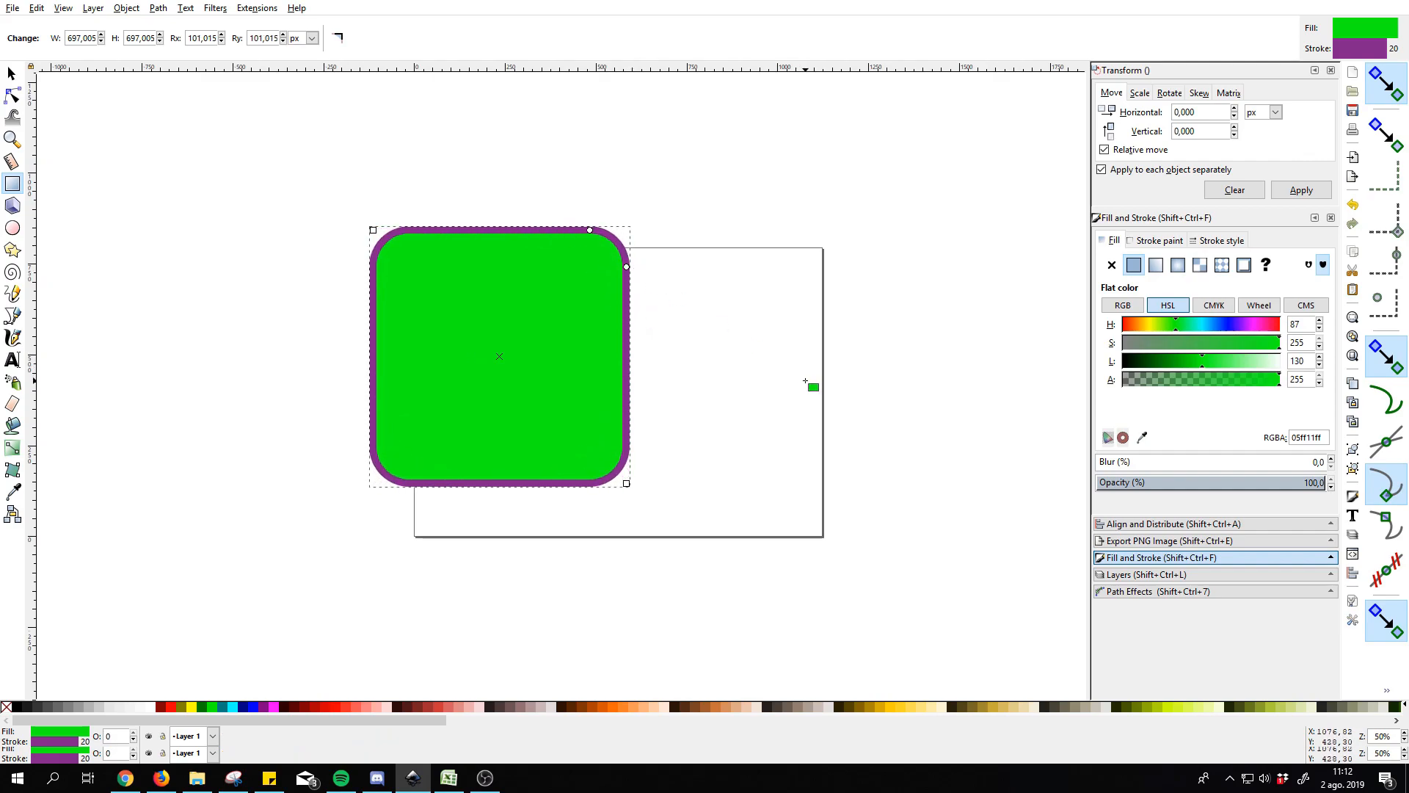
Try scaling the rounded square from its corner and narrowing it from its side, and undo these size changes.
key("s")
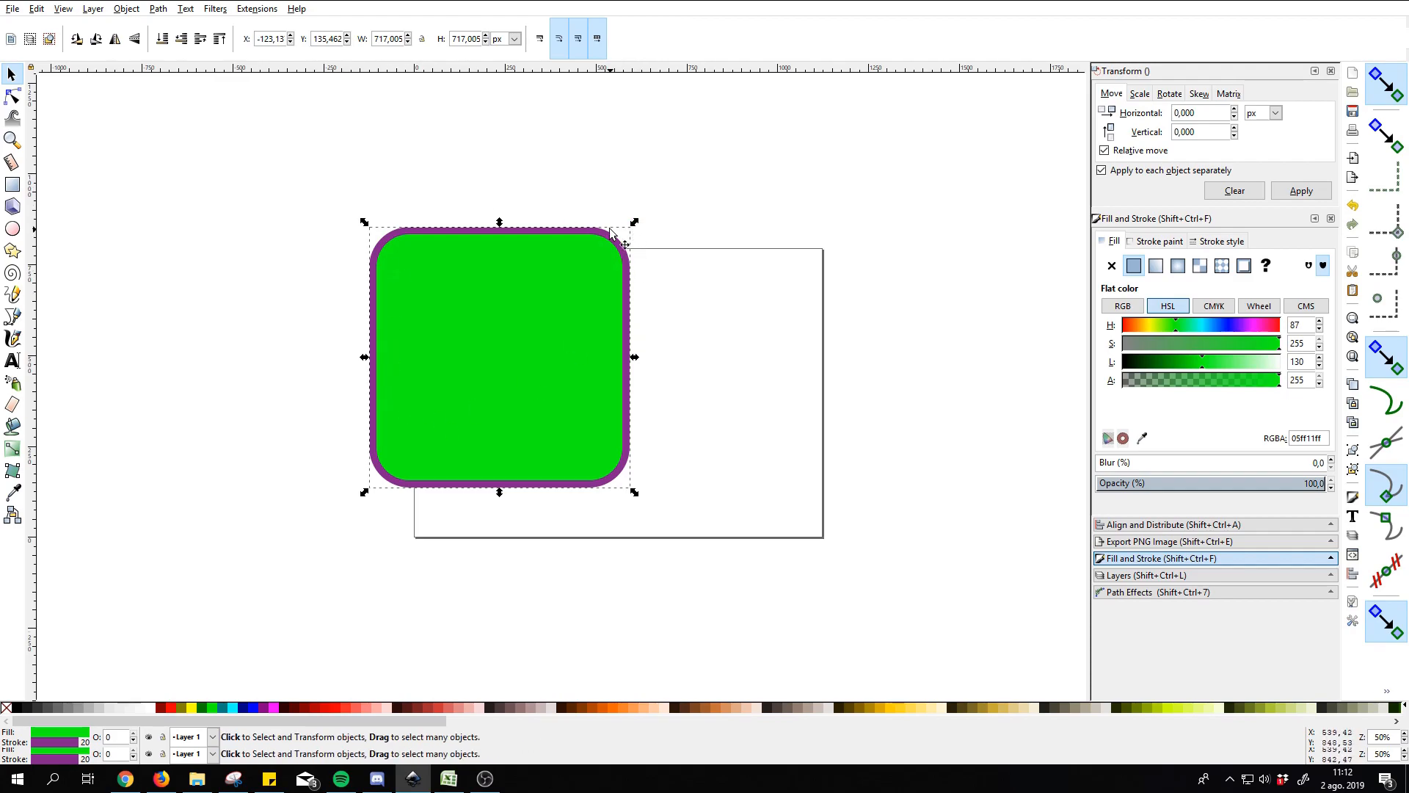
left_click_drag(636, 223, 738, 193)
key("ctrl+z")
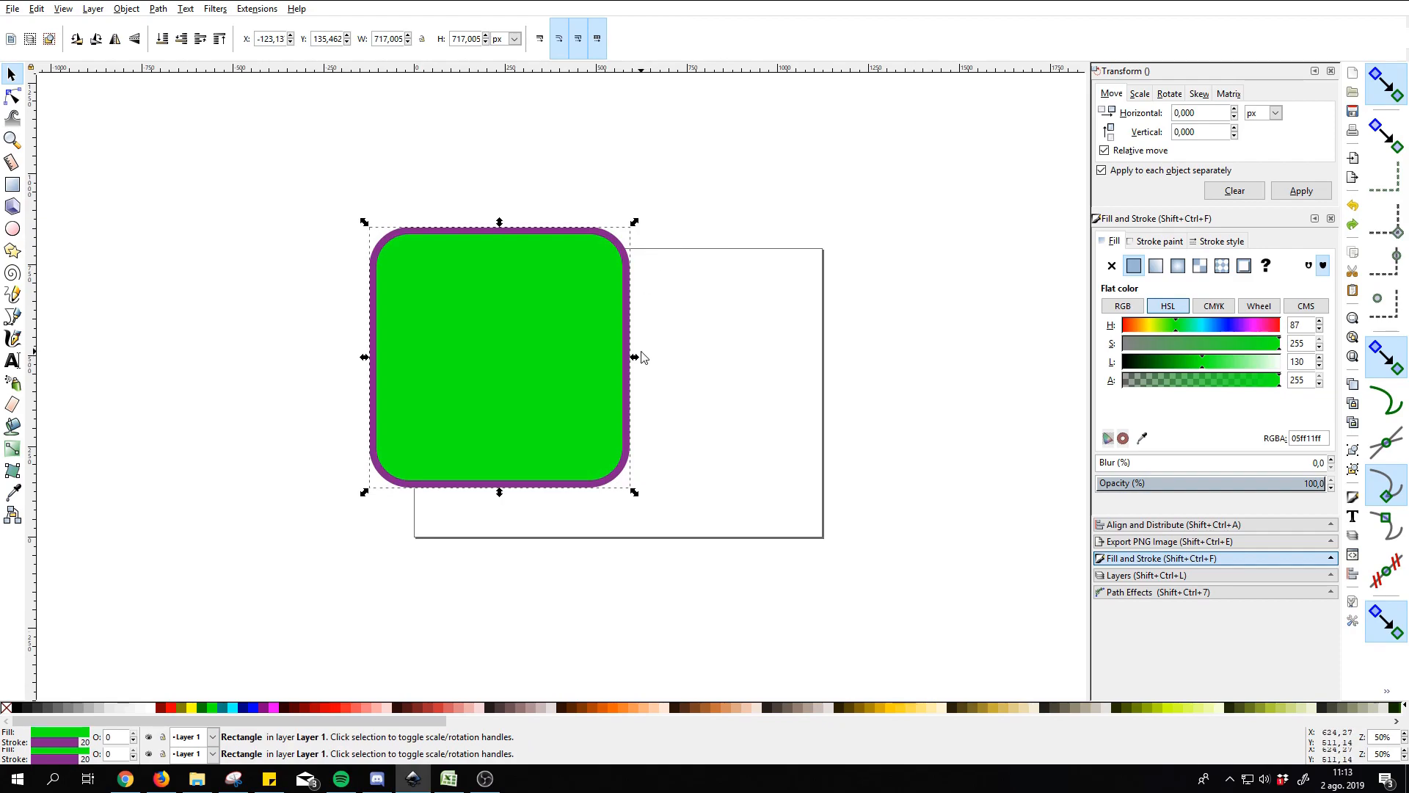
mouse_move(633, 357)
left_mouse_down()
mouse_move(811, 362)
mouse_move(562, 358)
mouse_move(610, 361)
left_mouse_up()
key("ctrl+z")
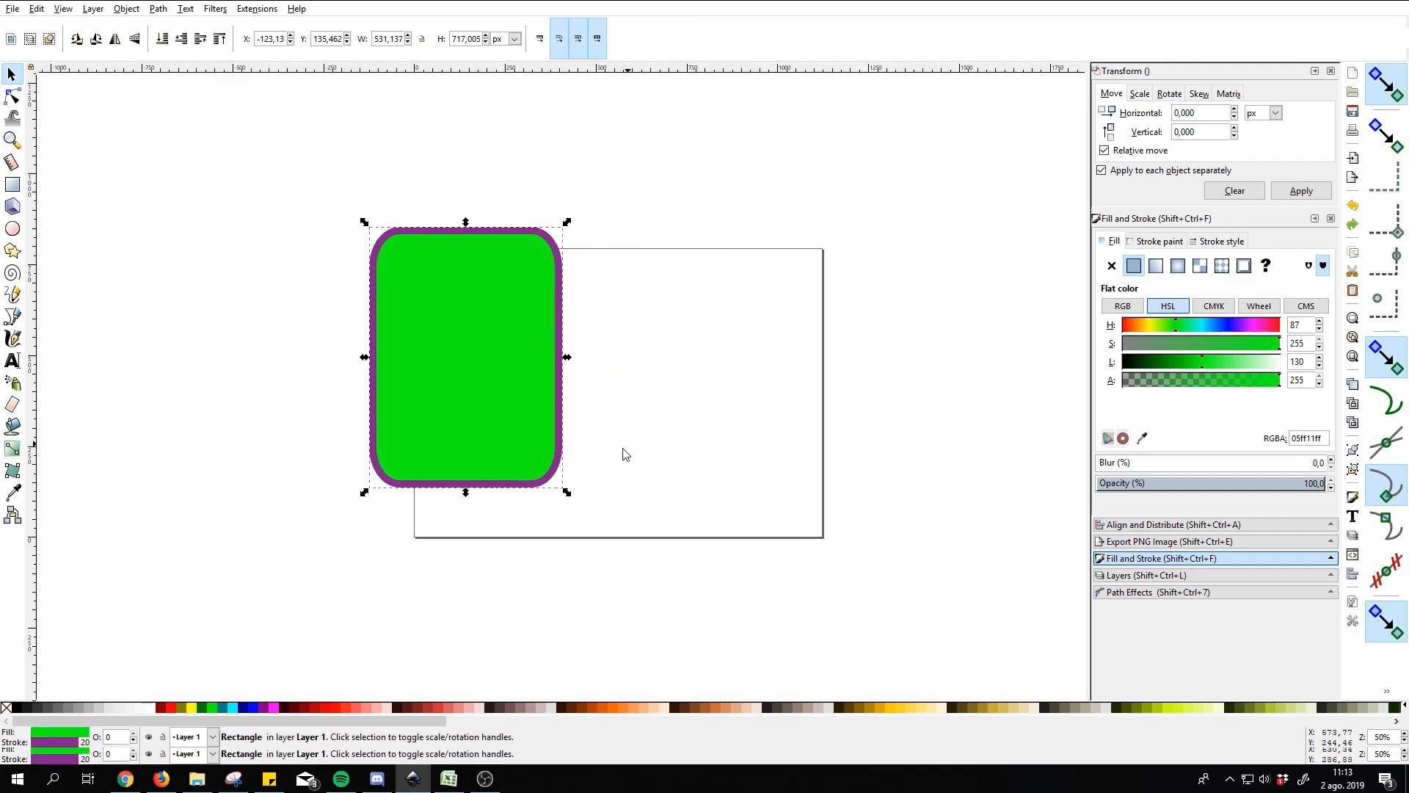
key("ctrl+z")
Scale the rounded square down proportionally to about 557 px per side.
left_click_drag(632, 493, 609, 459)
left_click_drag(653, 341, 577, 367)
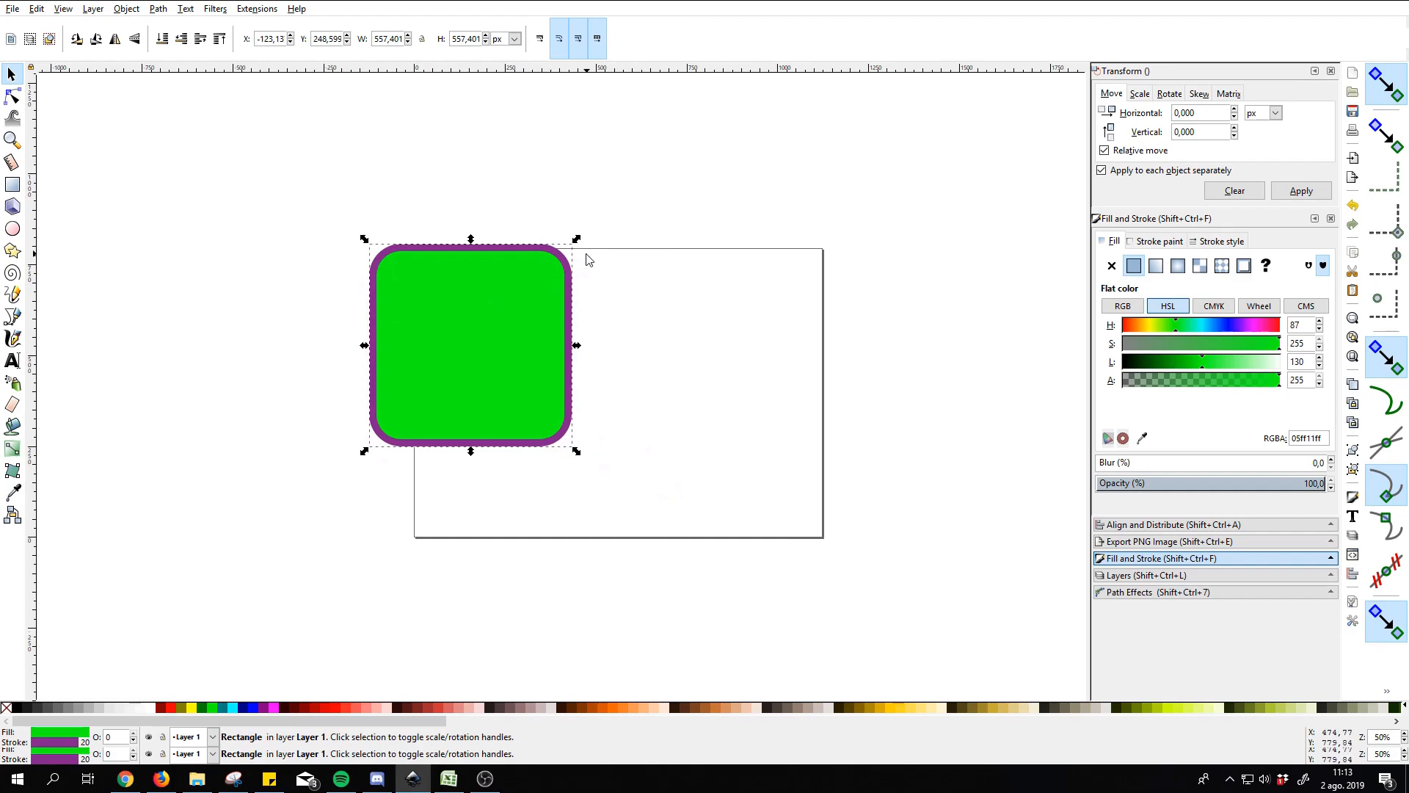
Try squeezing the rounded square into a narrow upright rectangle, and undo the resize.
left_click_drag(578, 244, 453, 243)
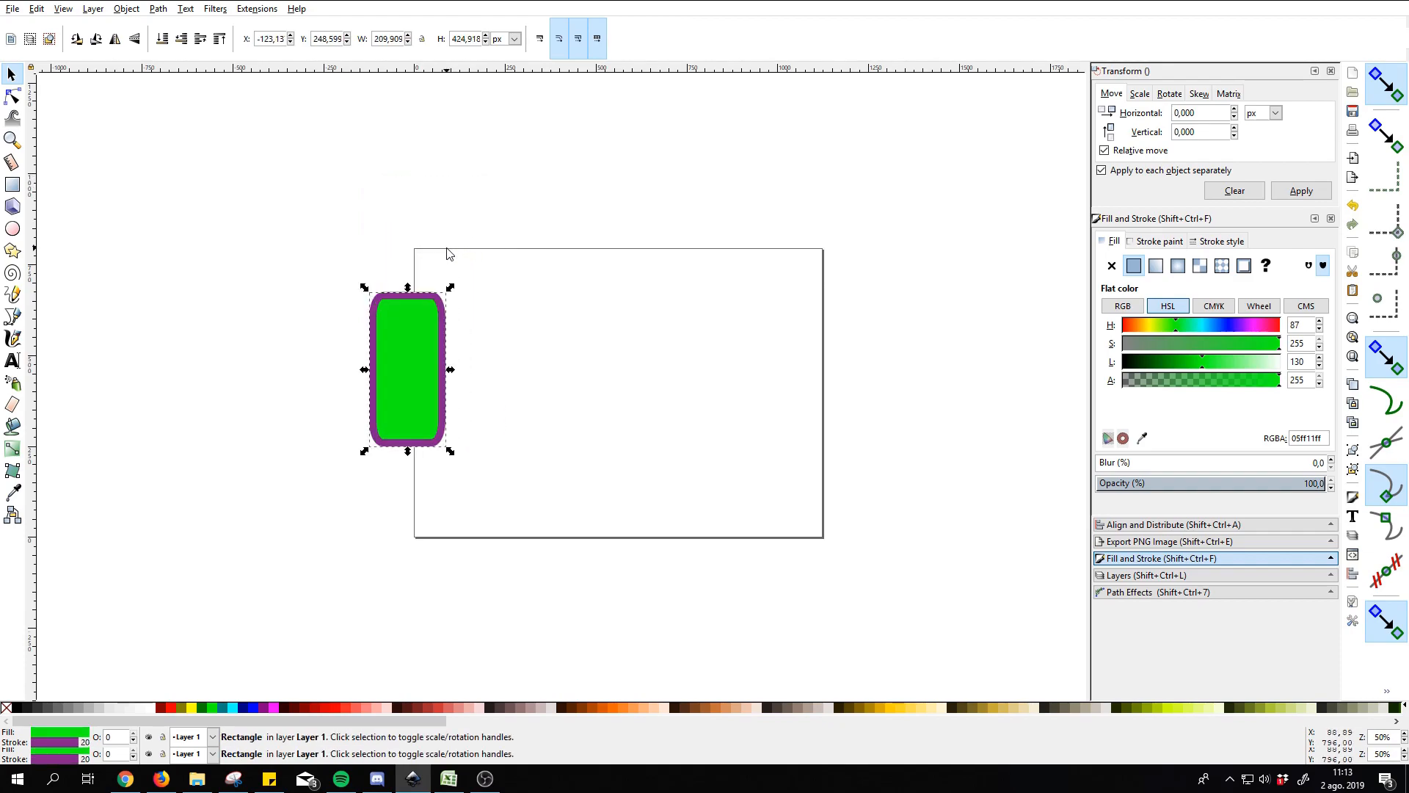
key("ctrl+z")
key("ctrl+z")
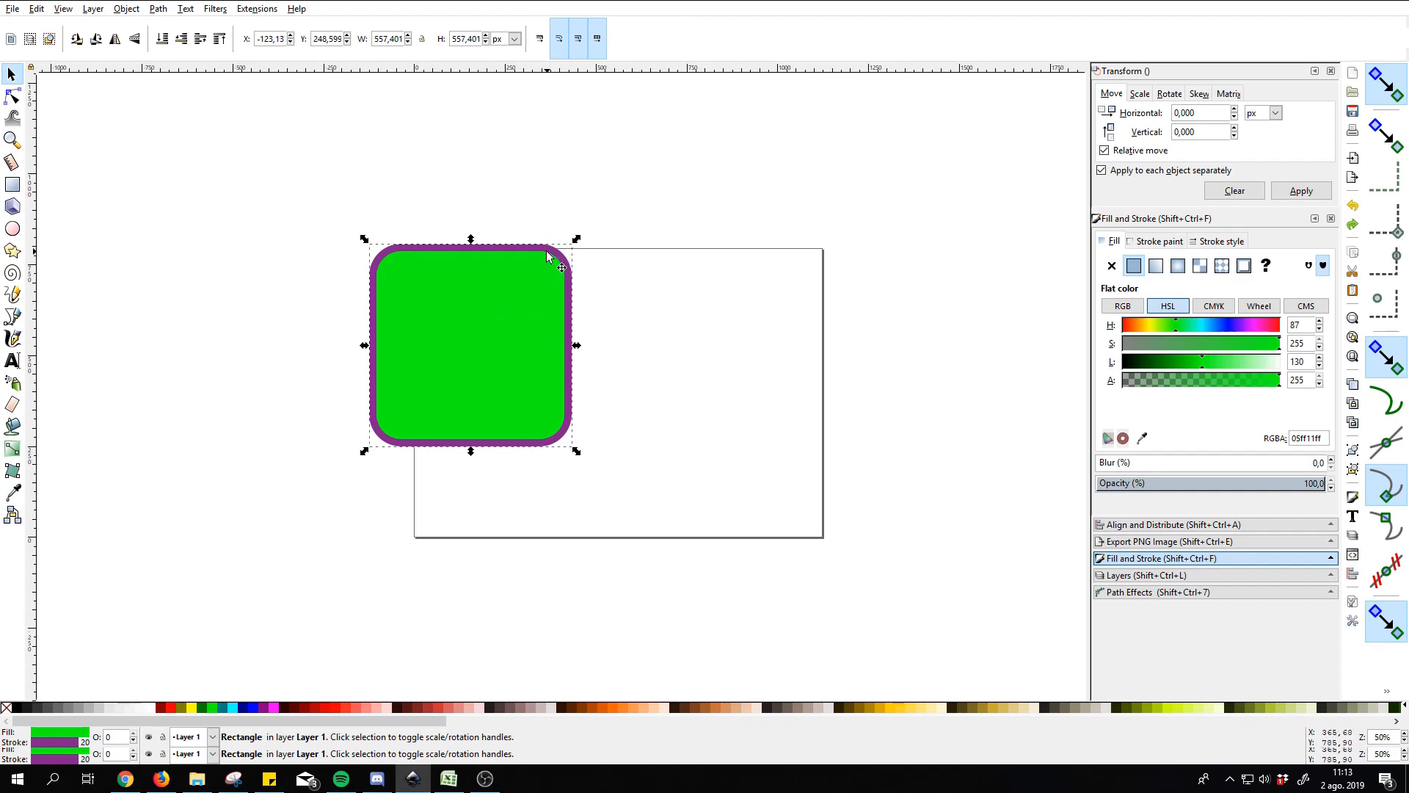
Move the square fully onto the page, at about X 47 and Y 83 px, and remove its corner rounding.
left_click_drag(547, 253, 599, 305)
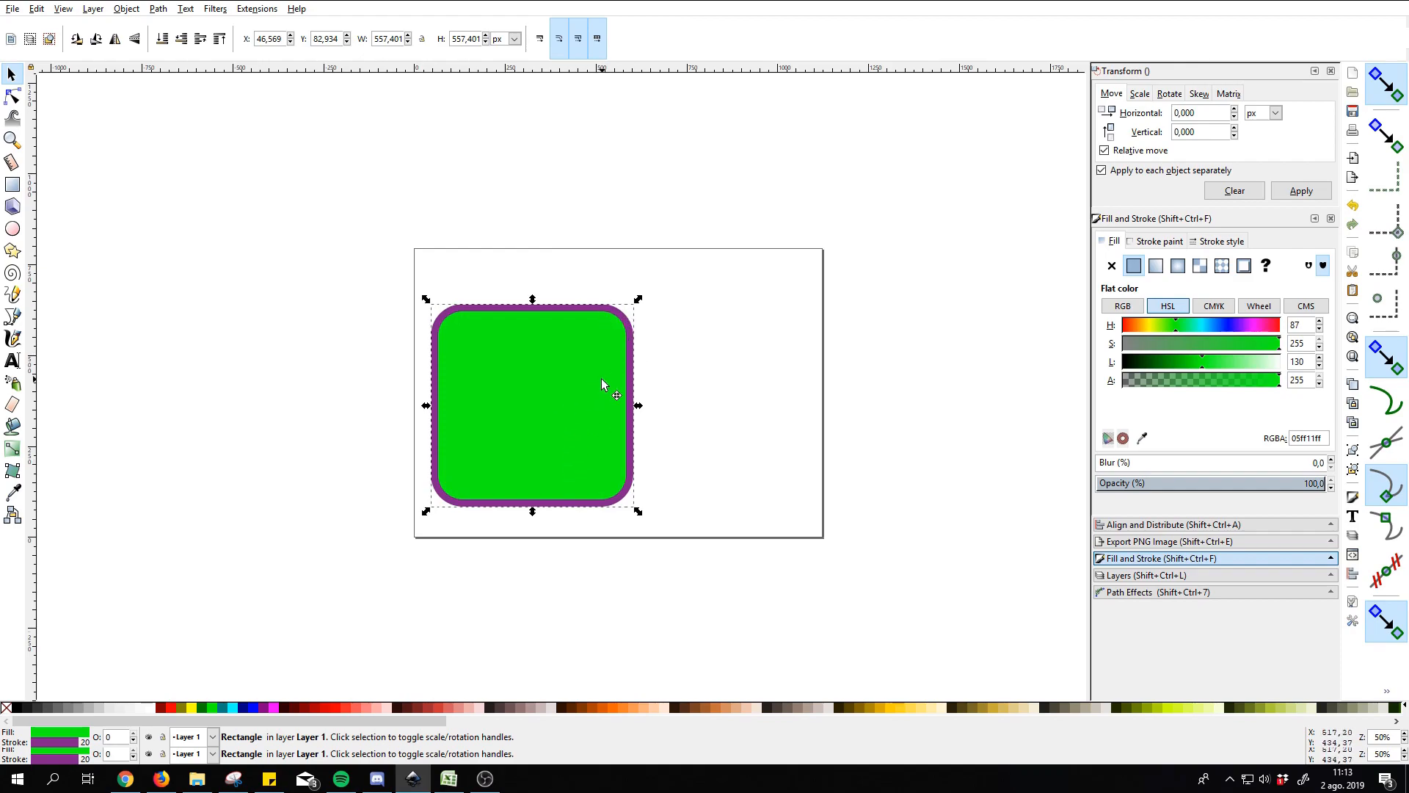
key("r")
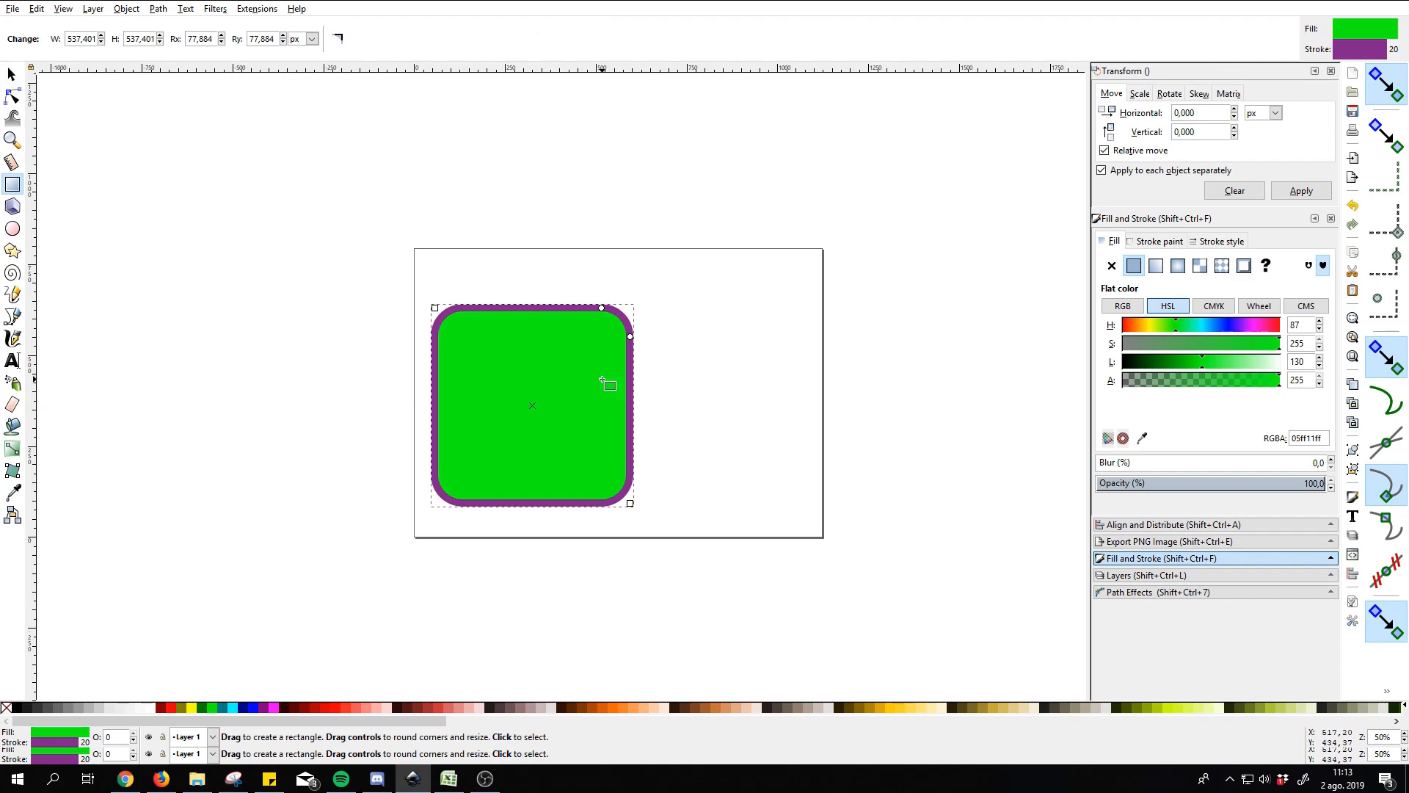
left_click(629, 336, "shift")
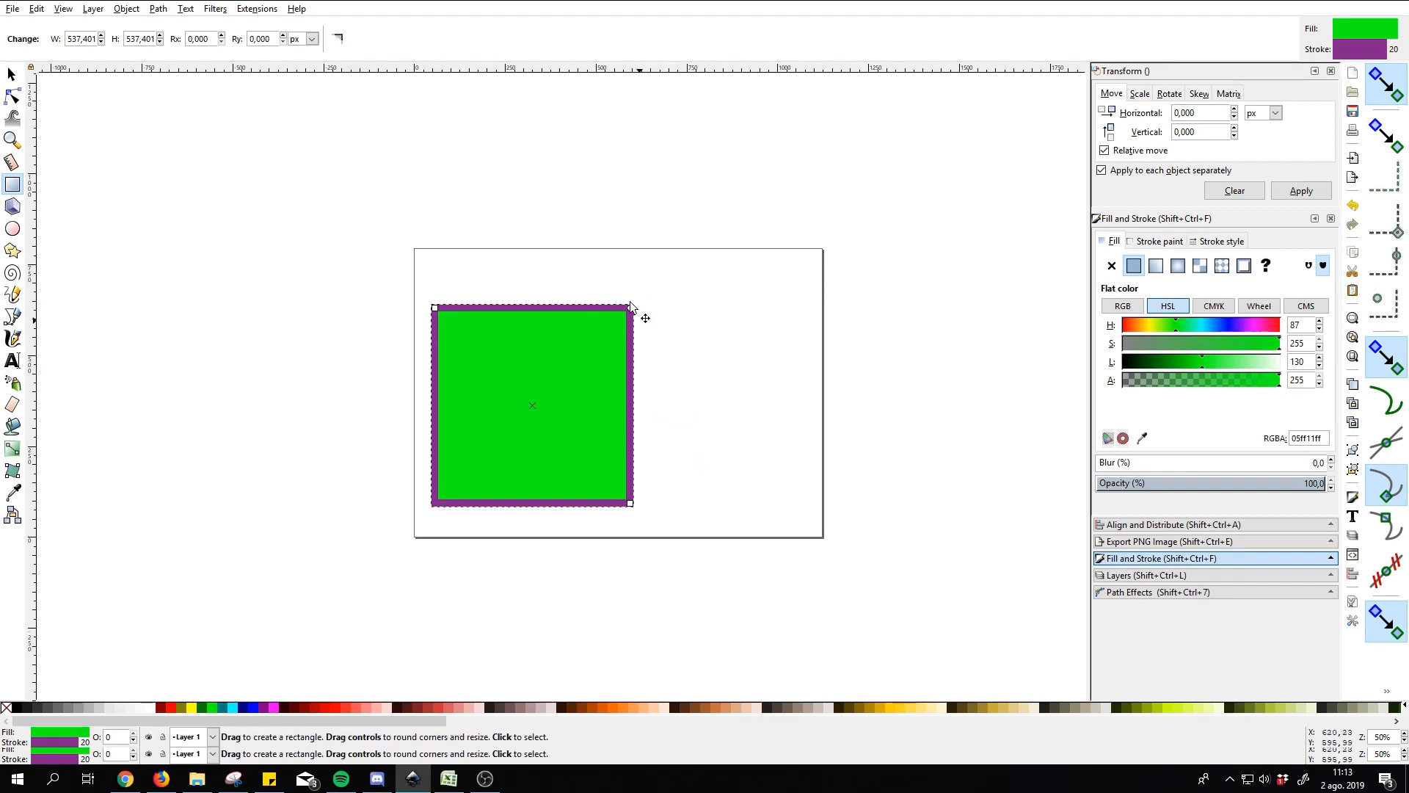
key("s")
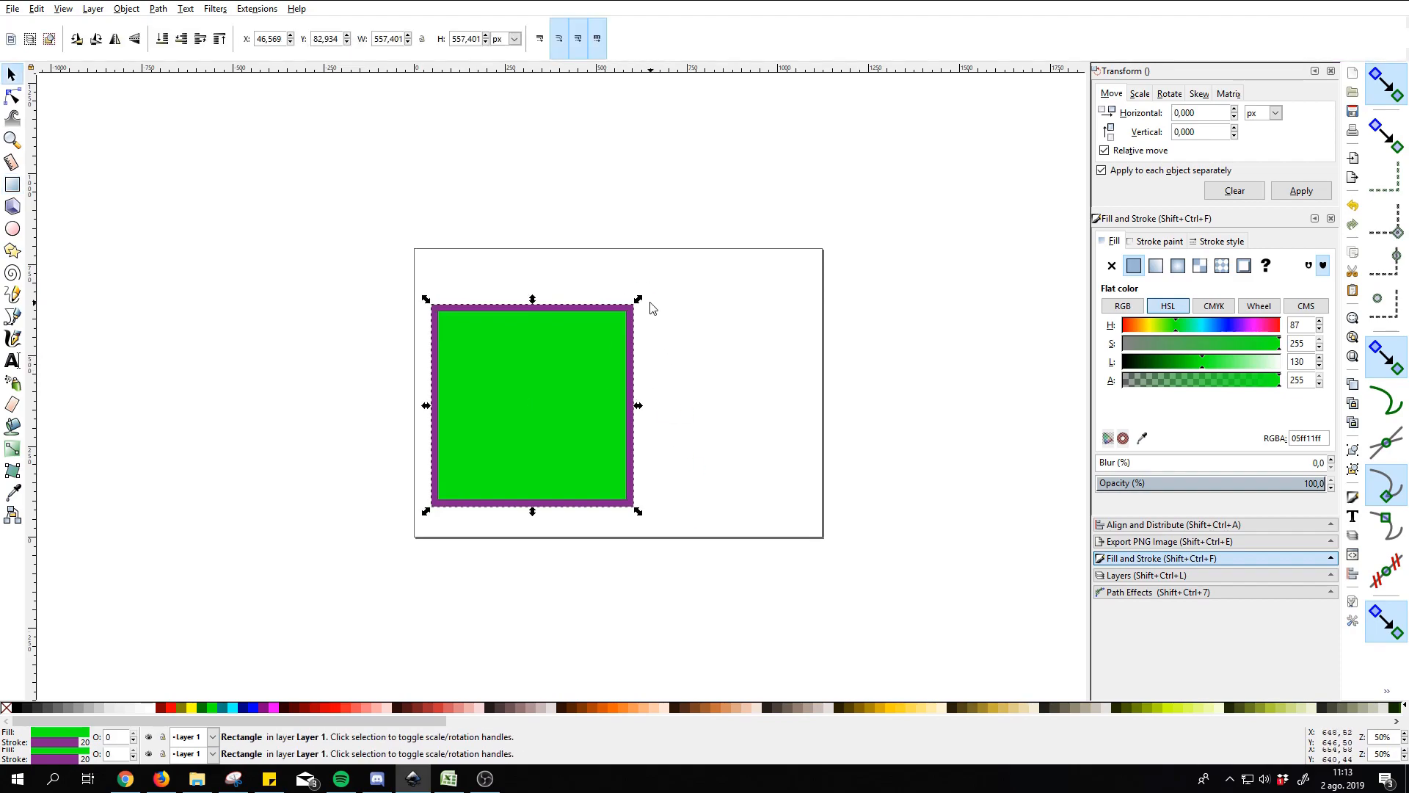
Try rotating the square about its centre, undo the rotation and return to the scaling handles.
left_click(577, 380)
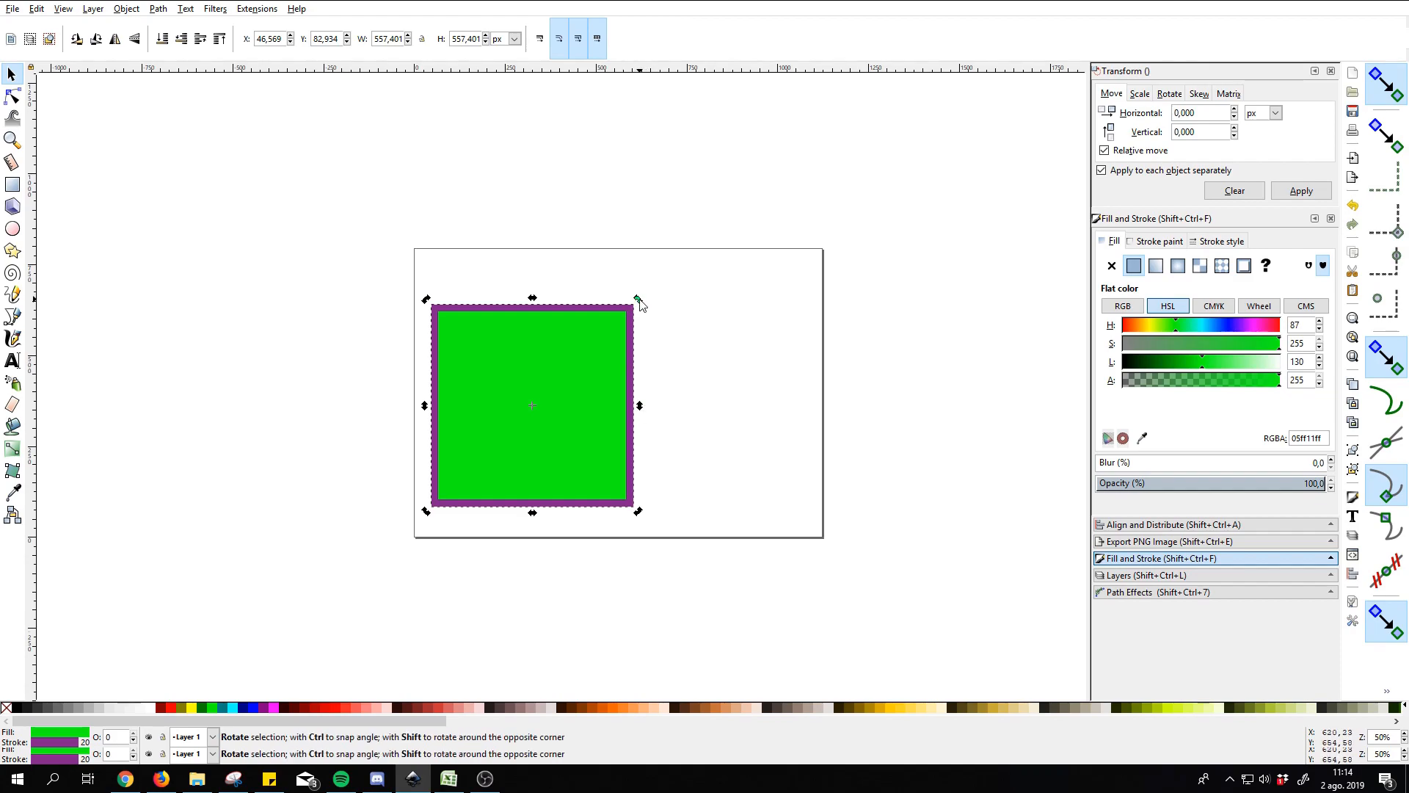
left_click_drag(638, 299, 637, 418)
key("ctrl+z")
key("ctrl+z")
mouse_move(638, 301)
left_mouse_down()
mouse_move(652, 390)
mouse_move(626, 519)
mouse_move(545, 550)
mouse_move(652, 513)
mouse_move(575, 541)
mouse_move(623, 525)
mouse_move(665, 308)
mouse_move(528, 272)
mouse_move(702, 394)
mouse_move(642, 299)
mouse_move(629, 305)
mouse_move(668, 346)
mouse_move(689, 463)
mouse_move(654, 522)
mouse_move(623, 541)
mouse_move(513, 557)
mouse_move(547, 552)
mouse_move(680, 396)
mouse_move(660, 345)
mouse_move(679, 401)
mouse_move(630, 316)
left_mouse_up()
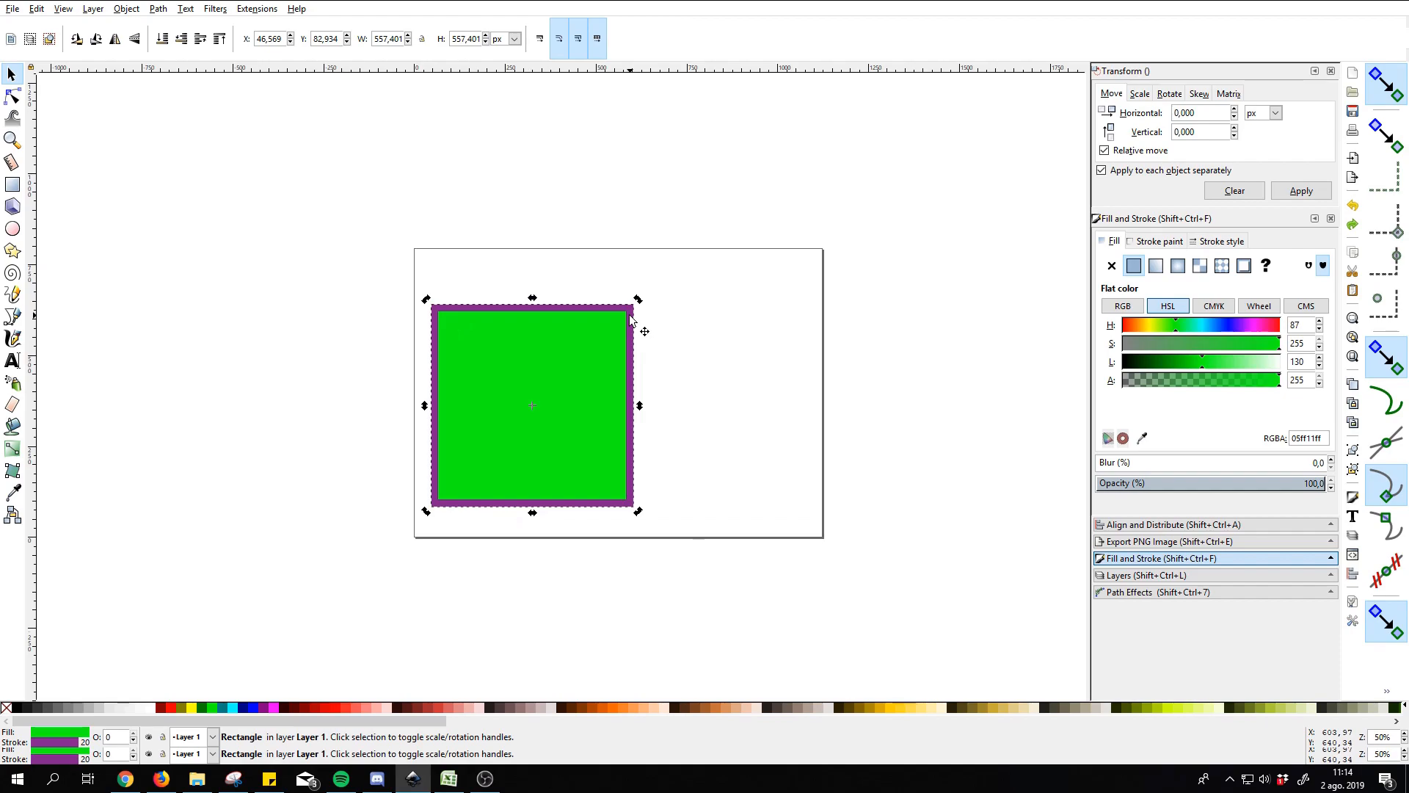
left_click(620, 333)
Move the square near the middle of the page, to about X 200 and Y 79 px.
left_click_drag(584, 386, 680, 391)
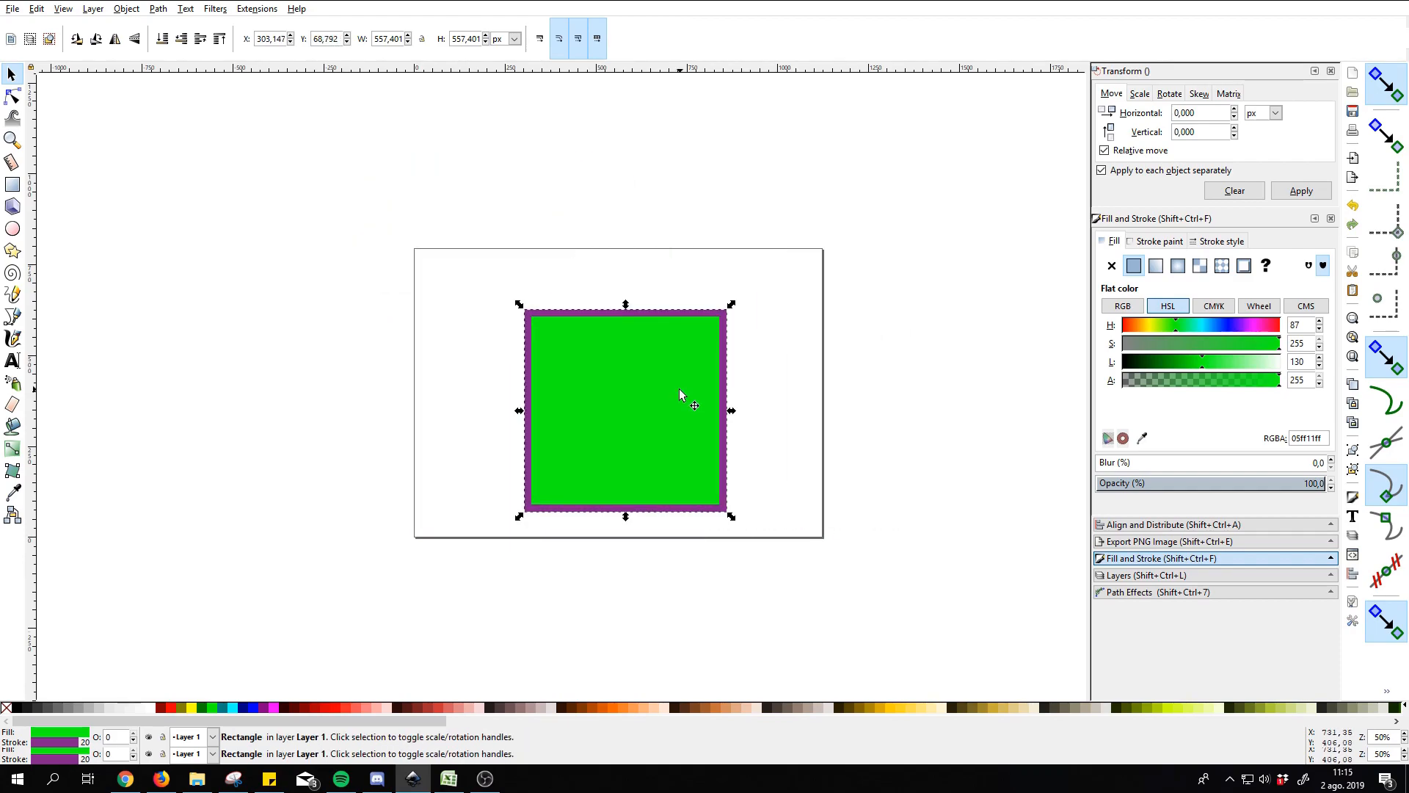
left_click_drag(649, 417, 612, 413)
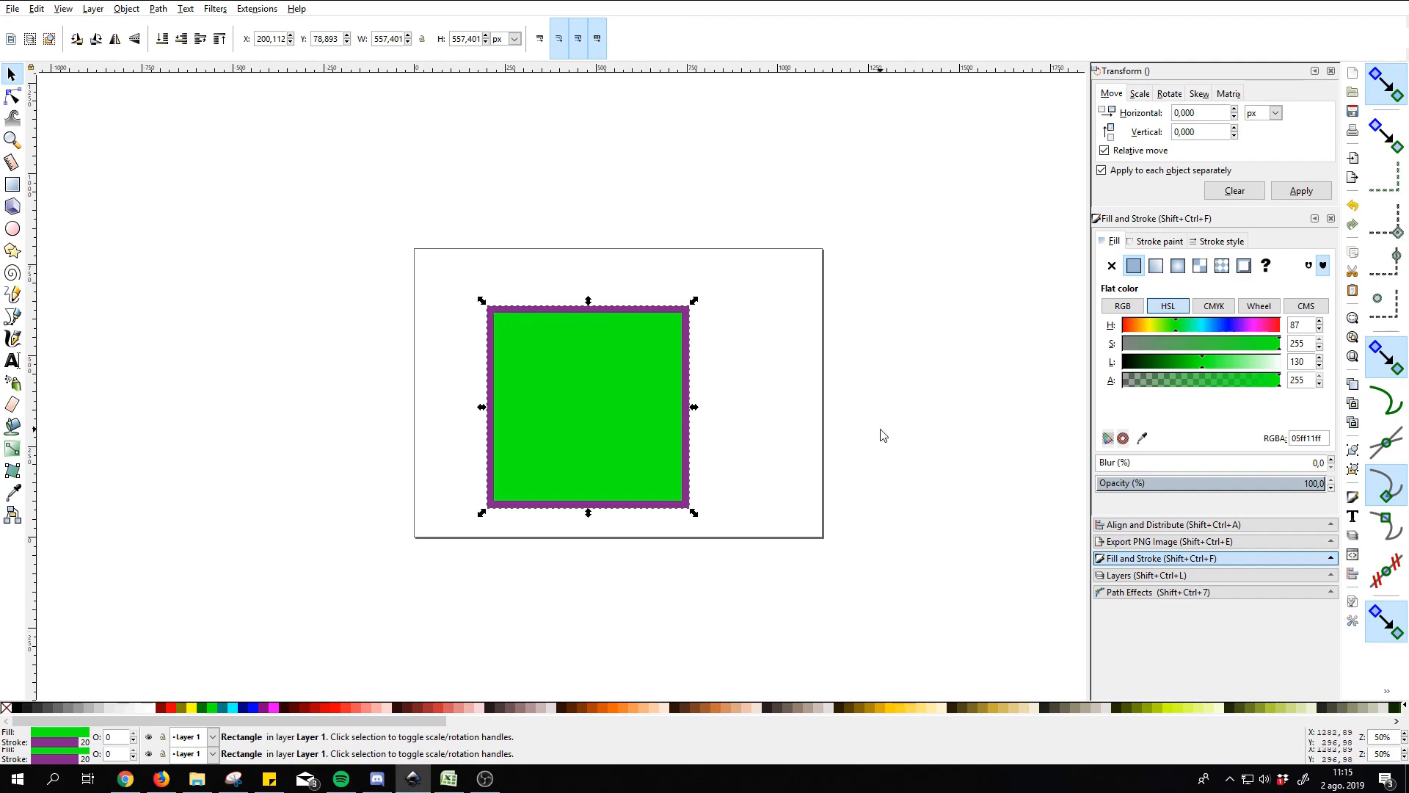
Open Fill and Stroke for the square and review its fill, stroke paint and stroke style settings.
left_click(130, 9)
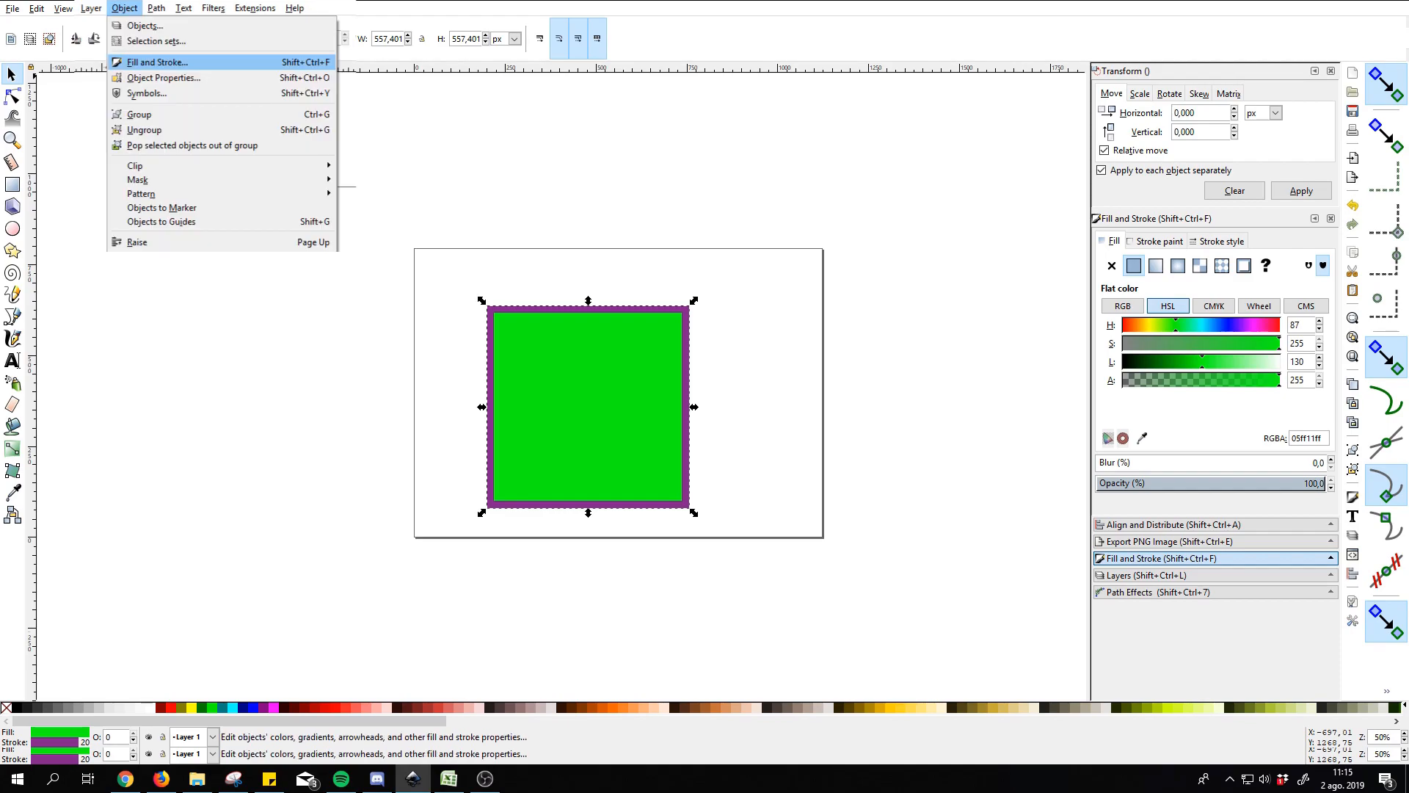
left_click(157, 63)
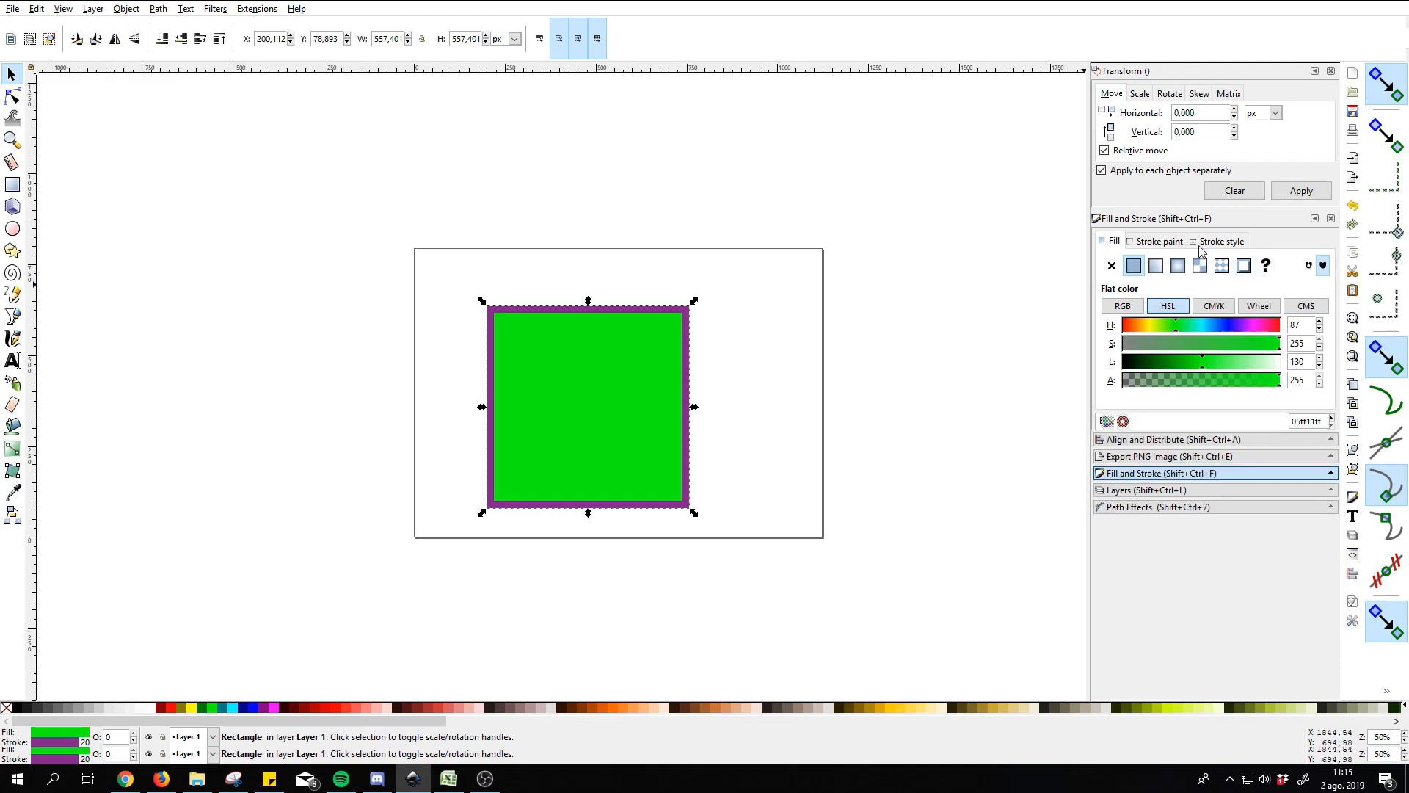
left_click(1115, 242)
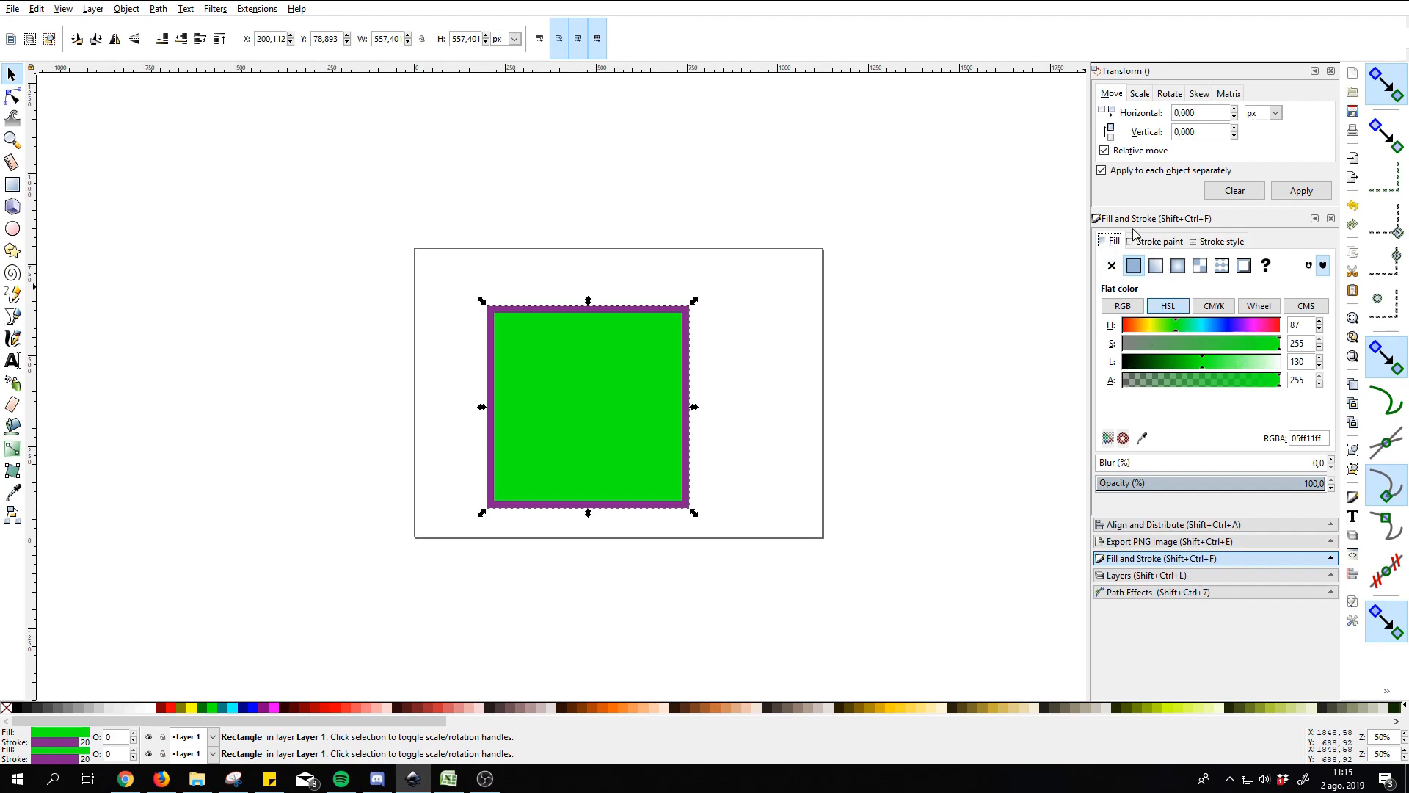
left_click(1153, 242)
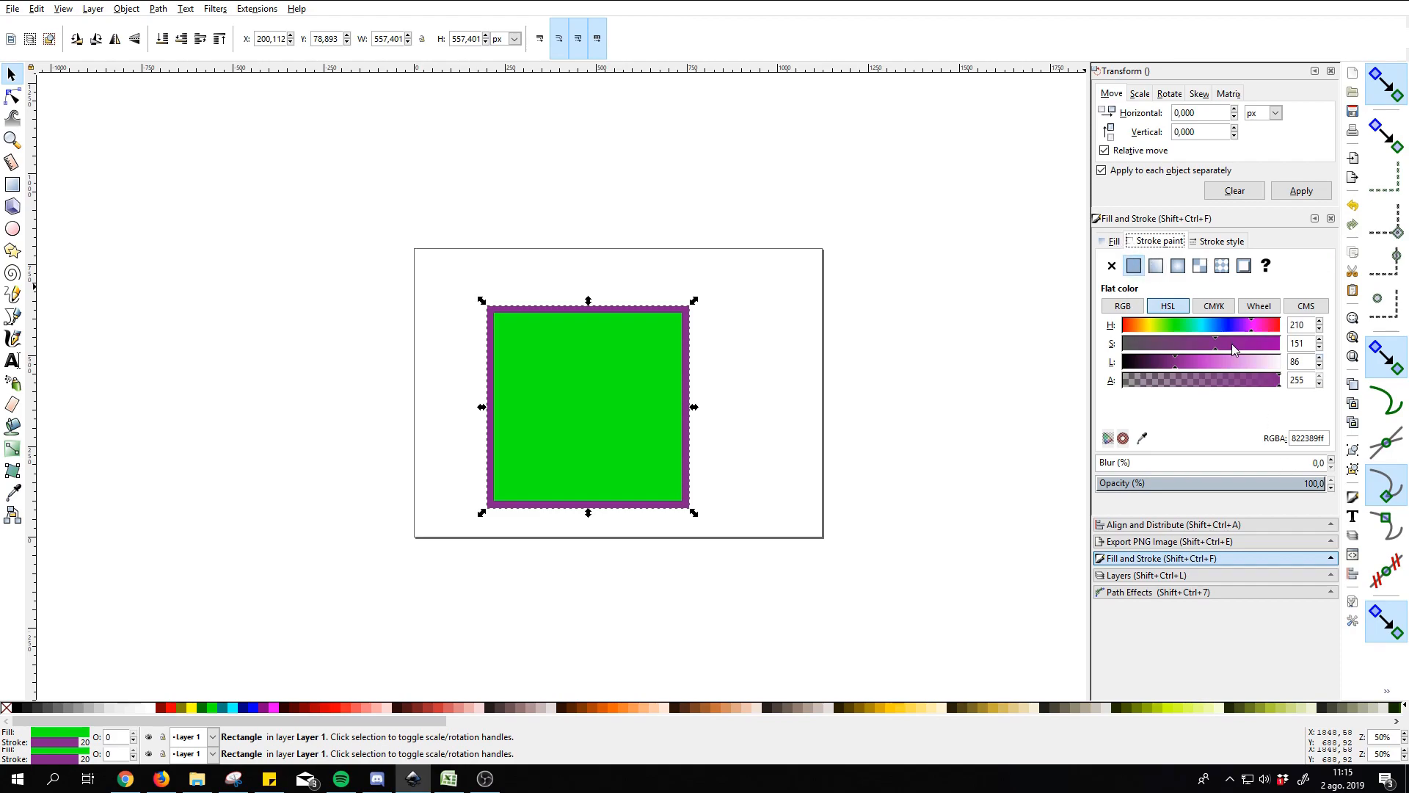
left_click(1212, 248)
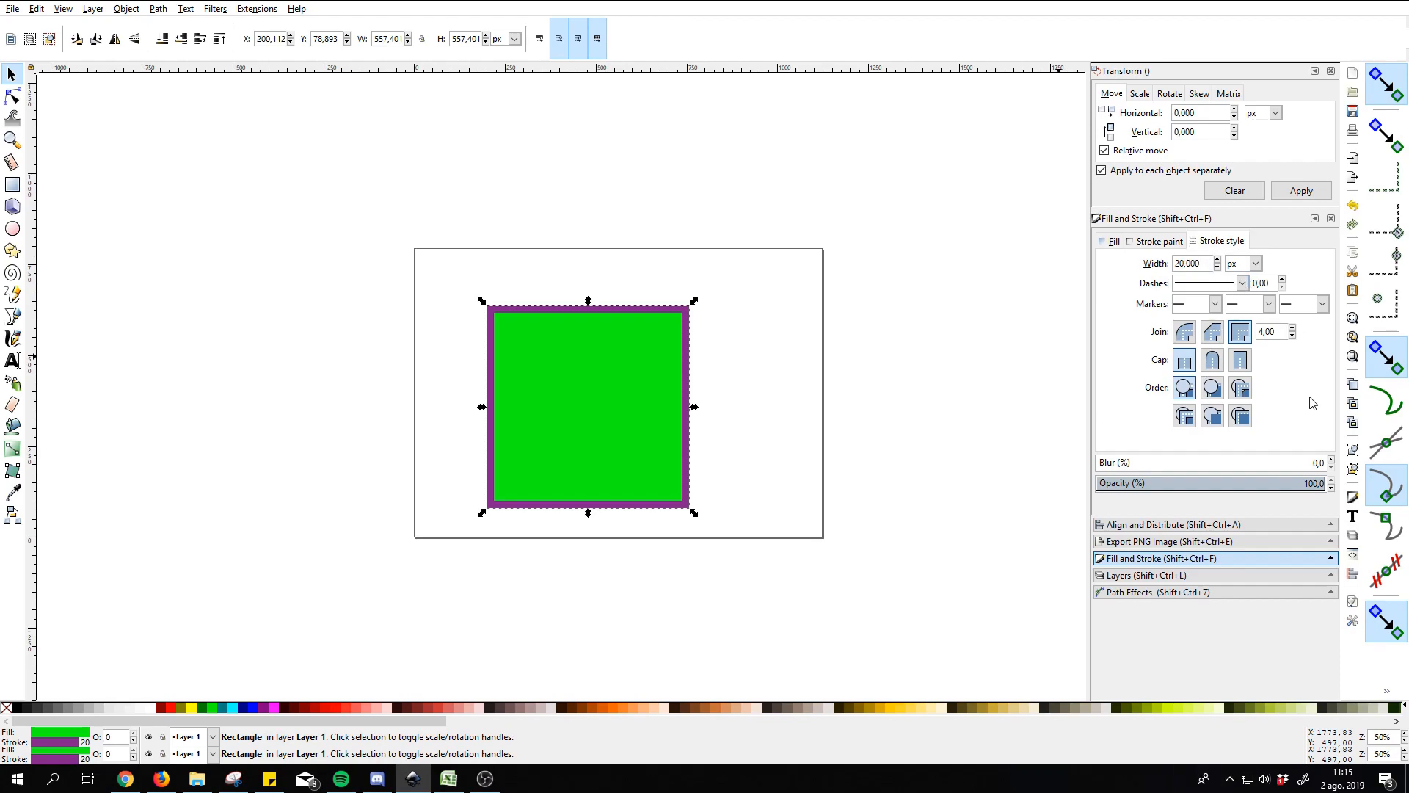
left_click(1110, 246)
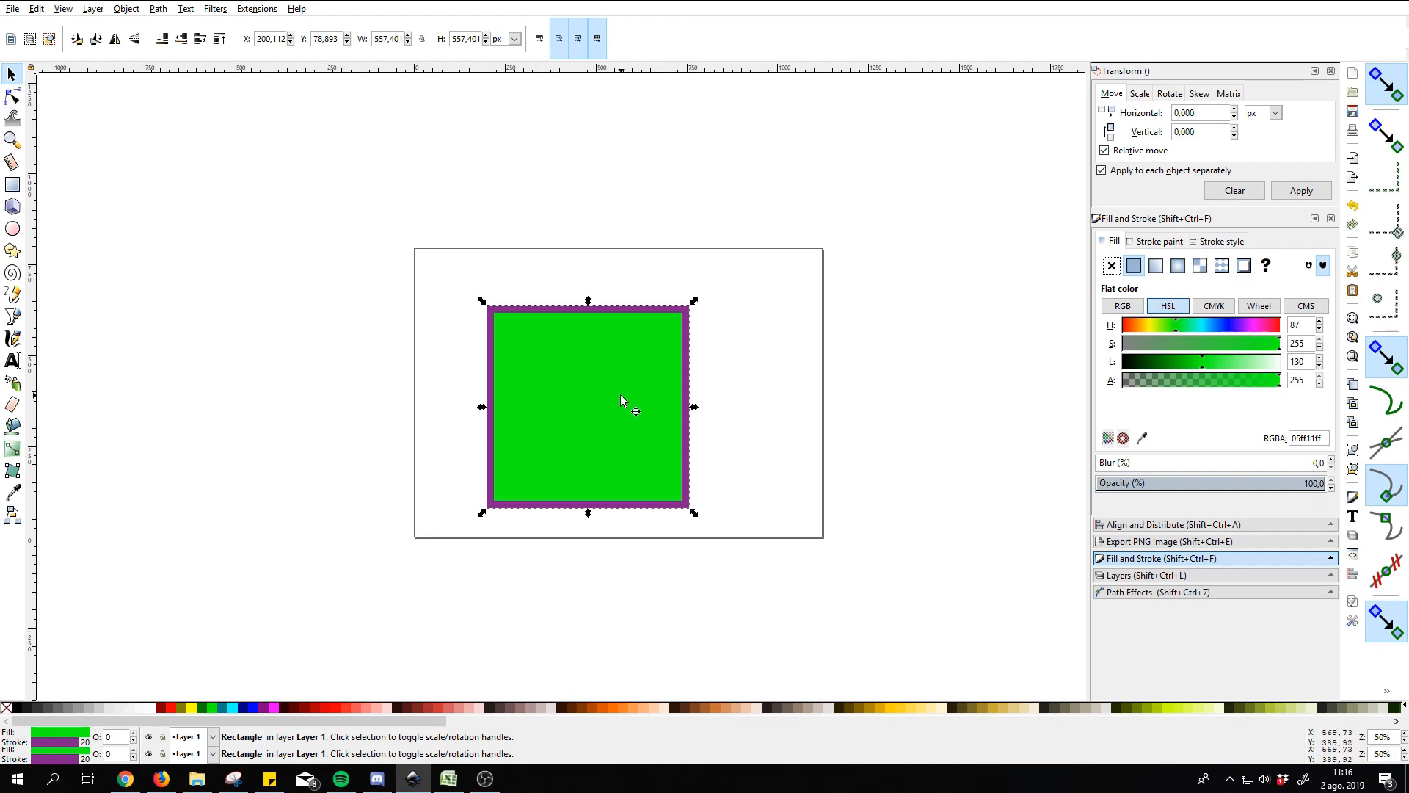
Shift the square slightly up and to the right, to about X 236 and Y 121 px.
left_click_drag(614, 385, 628, 370)
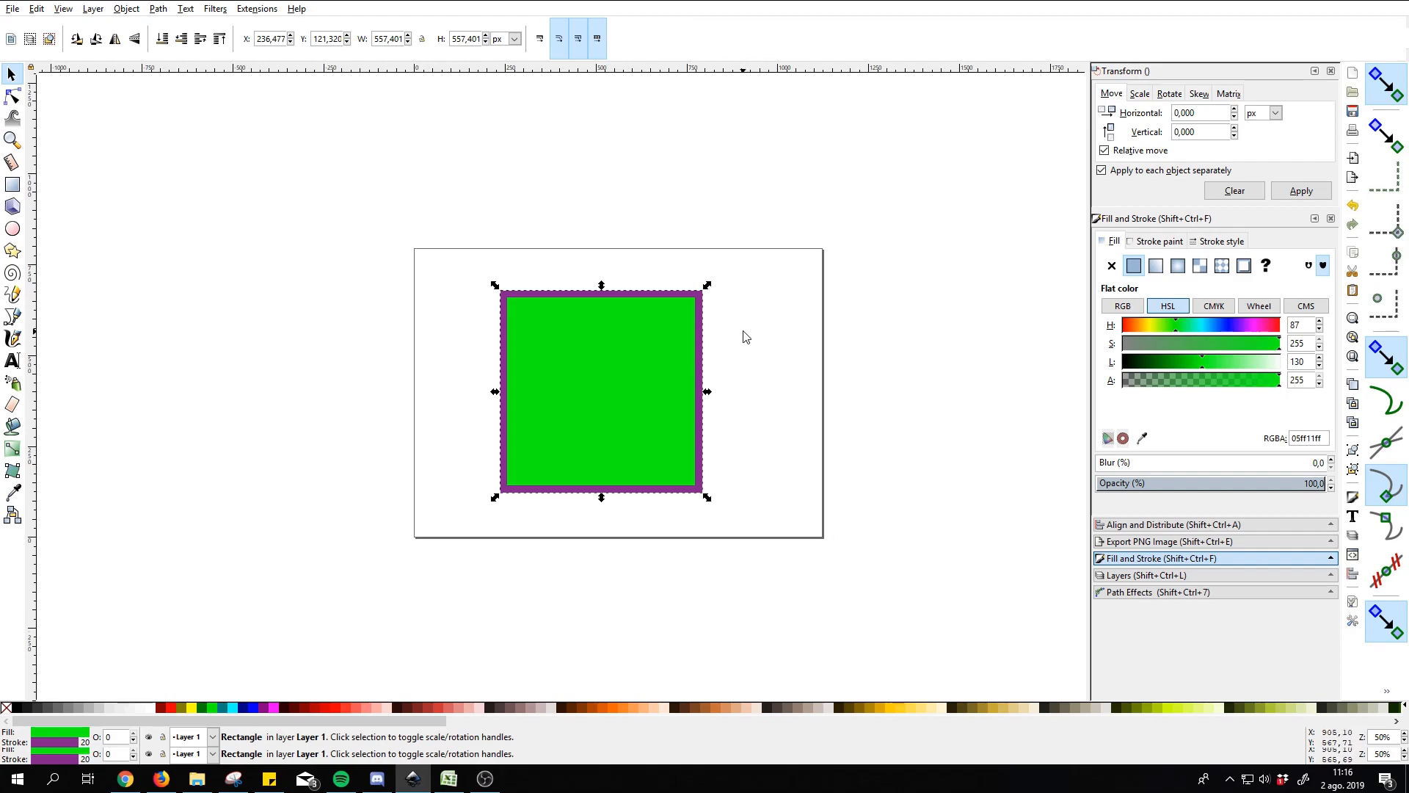
Try widening the square from its right side, and undo the resize.
mouse_move(709, 293)
left_mouse_down()
mouse_move(639, 355)
mouse_move(676, 350)
mouse_move(669, 307)
mouse_move(648, 331)
mouse_move(705, 305)
mouse_move(705, 284)
mouse_move(711, 298)
mouse_move(737, 286)
mouse_move(695, 318)
mouse_move(676, 311)
mouse_move(687, 317)
mouse_move(659, 335)
mouse_move(746, 318)
mouse_move(695, 294)
mouse_move(710, 294)
left_mouse_up()
left_click_drag(709, 393, 736, 402)
key("ctrl+z")
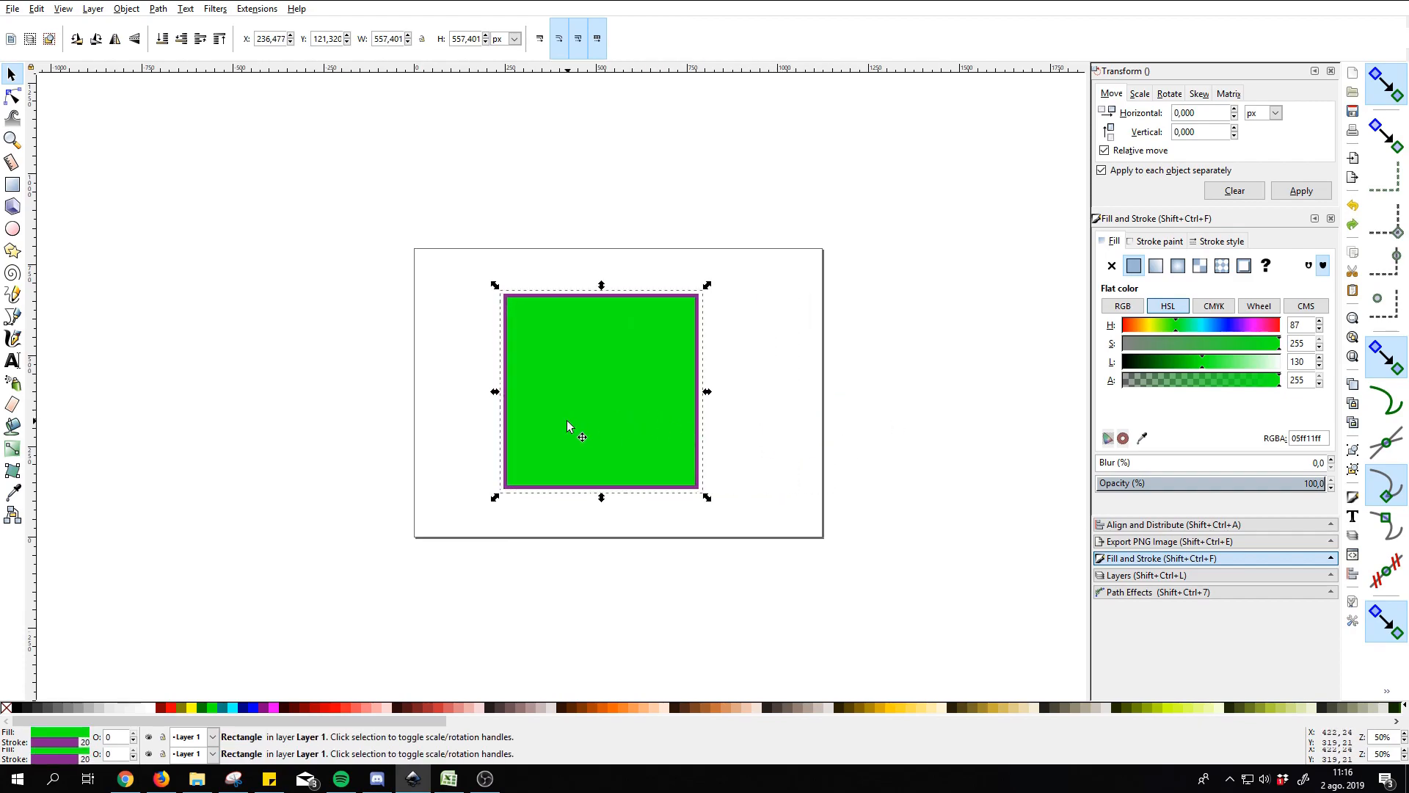
Scale the square from its corner, keeping its proportions, to about 618 px per side.
left_click_drag(709, 287, 751, 267)
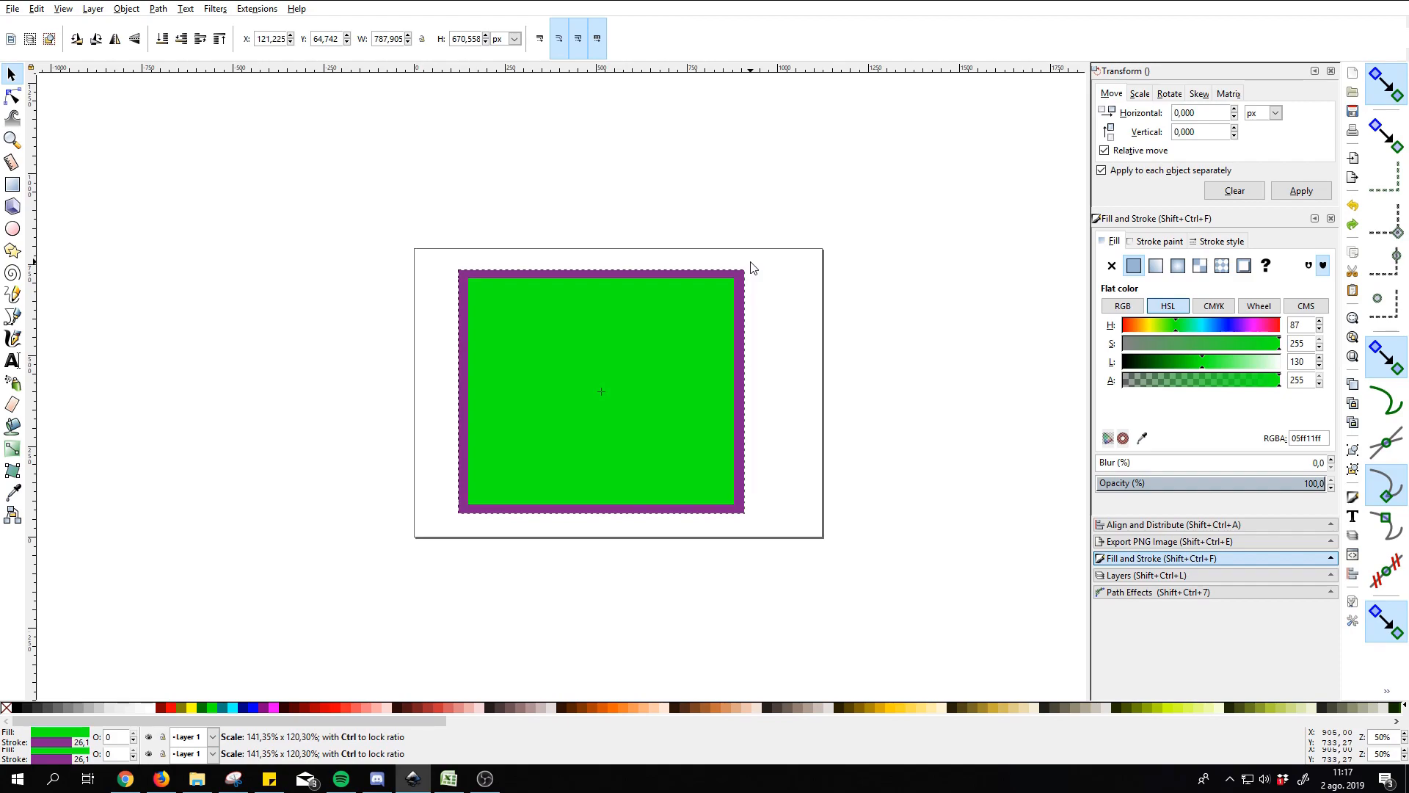
left_click_drag(751, 267, 735, 292)
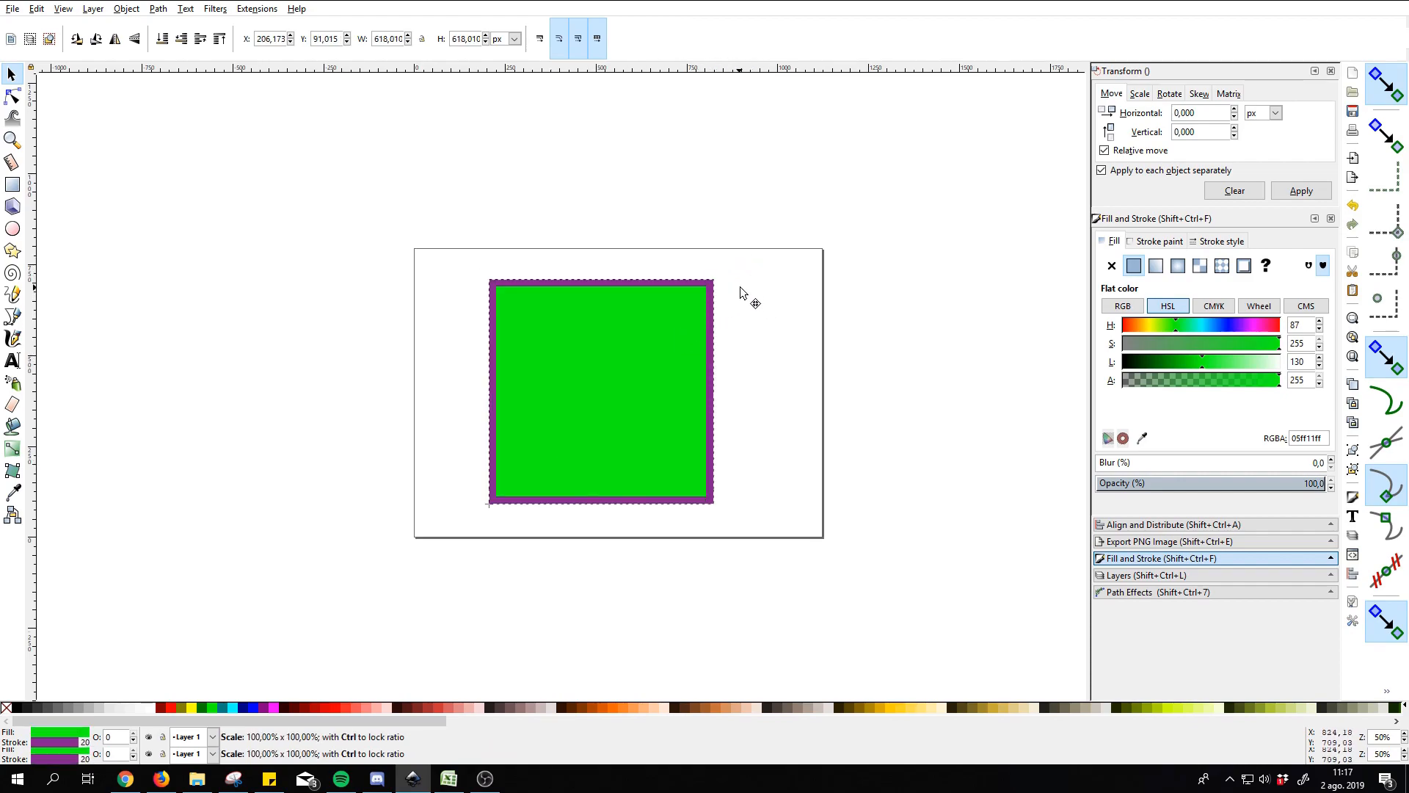
left_click_drag(782, 346, 676, 340)
left_click_drag(696, 168, 668, 304)
left_click_drag(703, 308, 703, 310)
left_click_drag(794, 429, 758, 444)
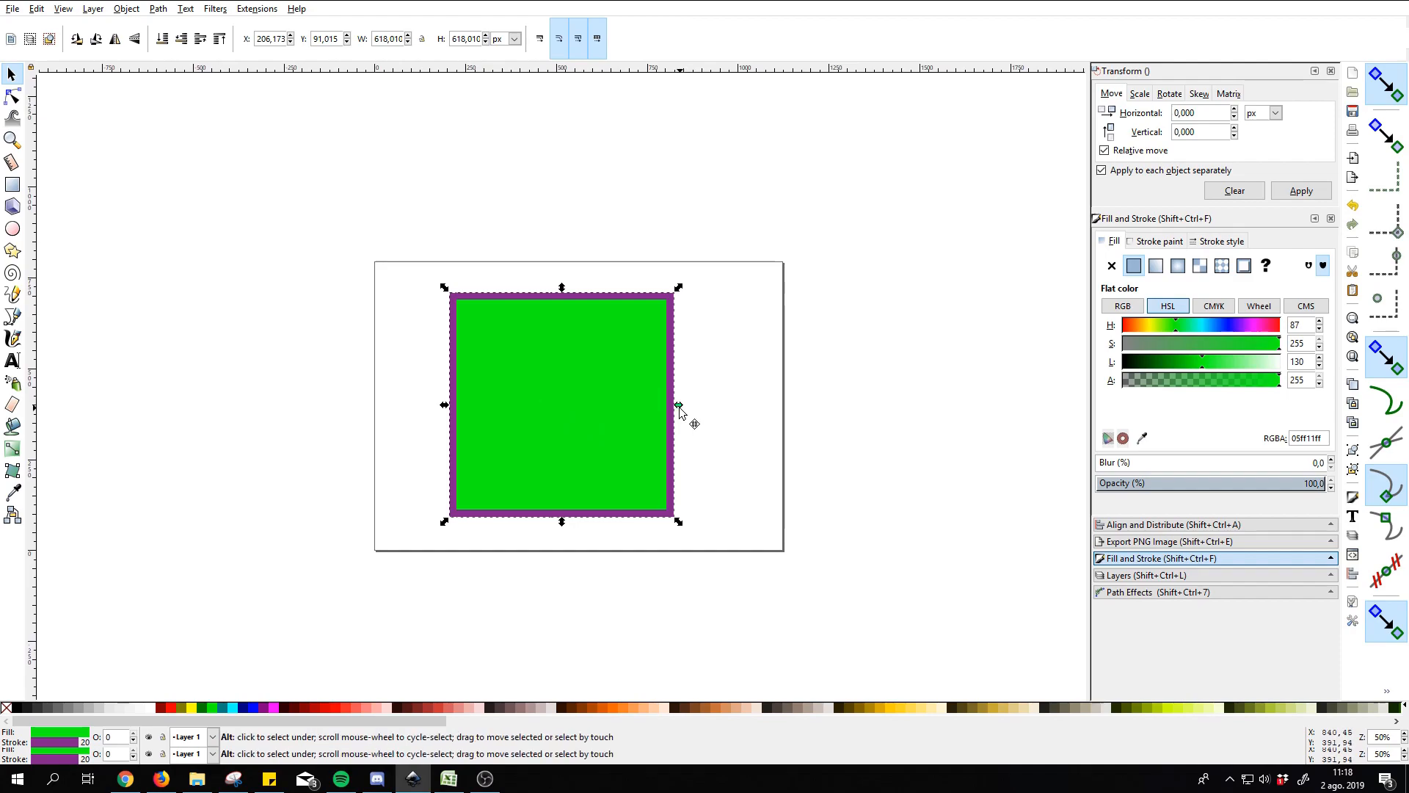
Try narrowing and then widening the square from its right side, cancelling each resize.
left_click_drag(679, 407, 592, 409)
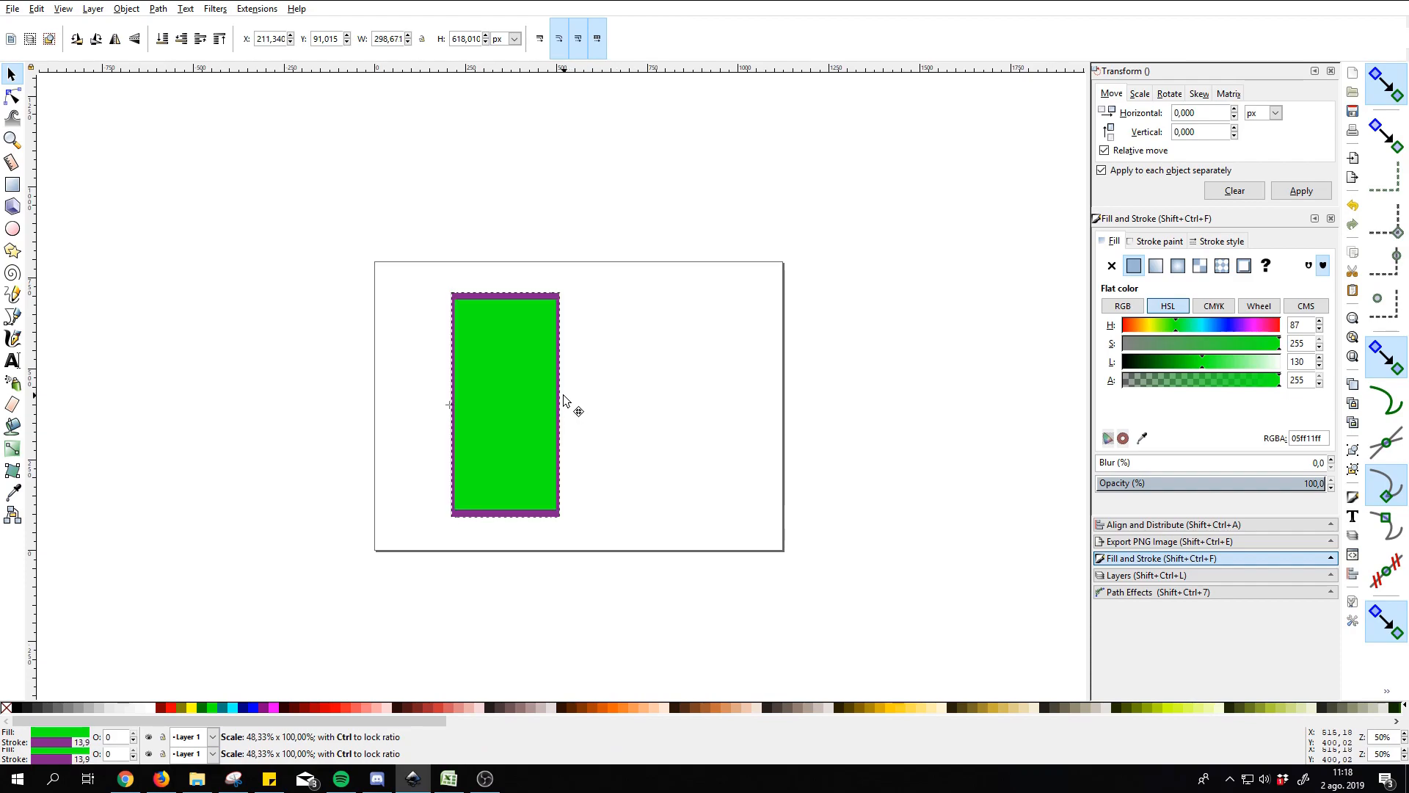
key("Escape")
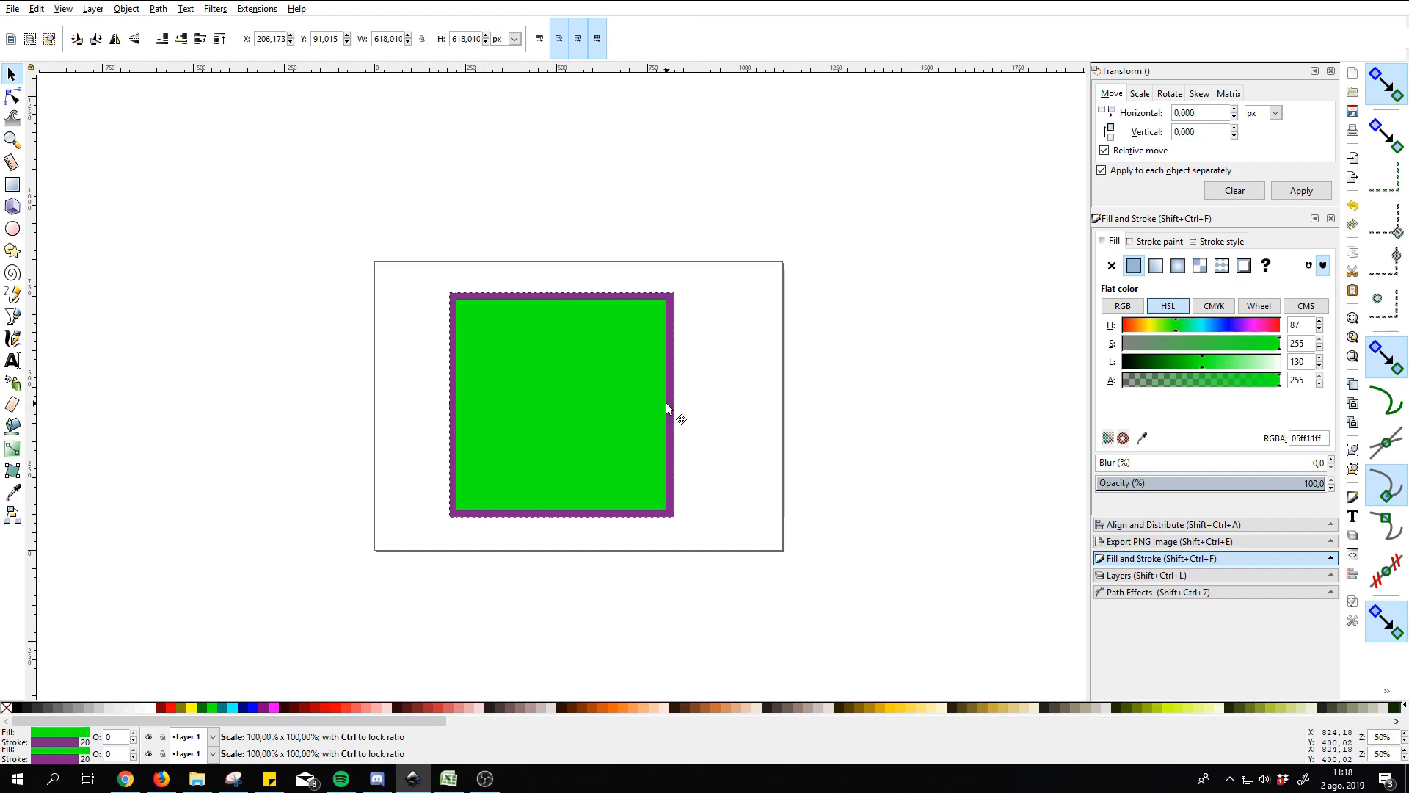
left_click_drag(667, 402, 829, 403)
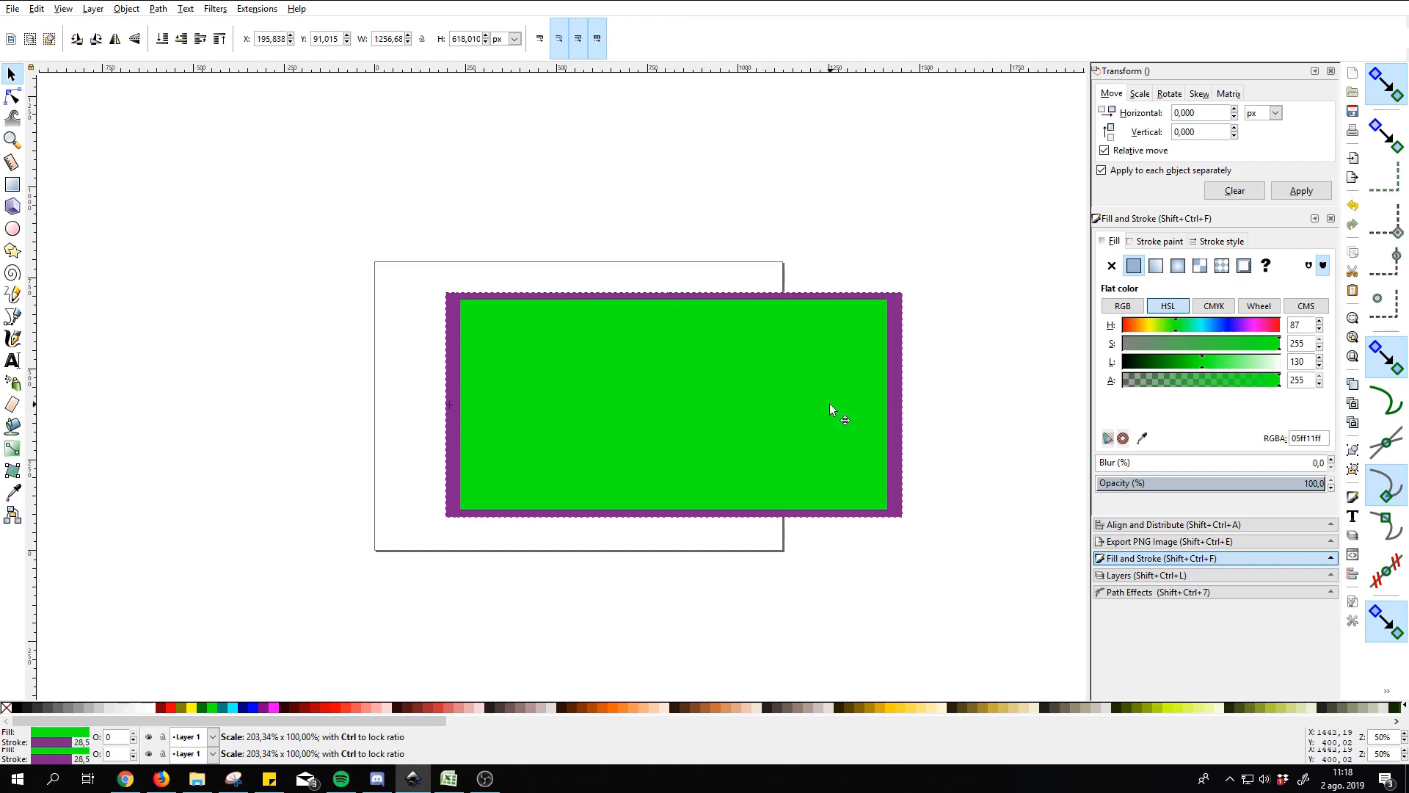
key("Escape")
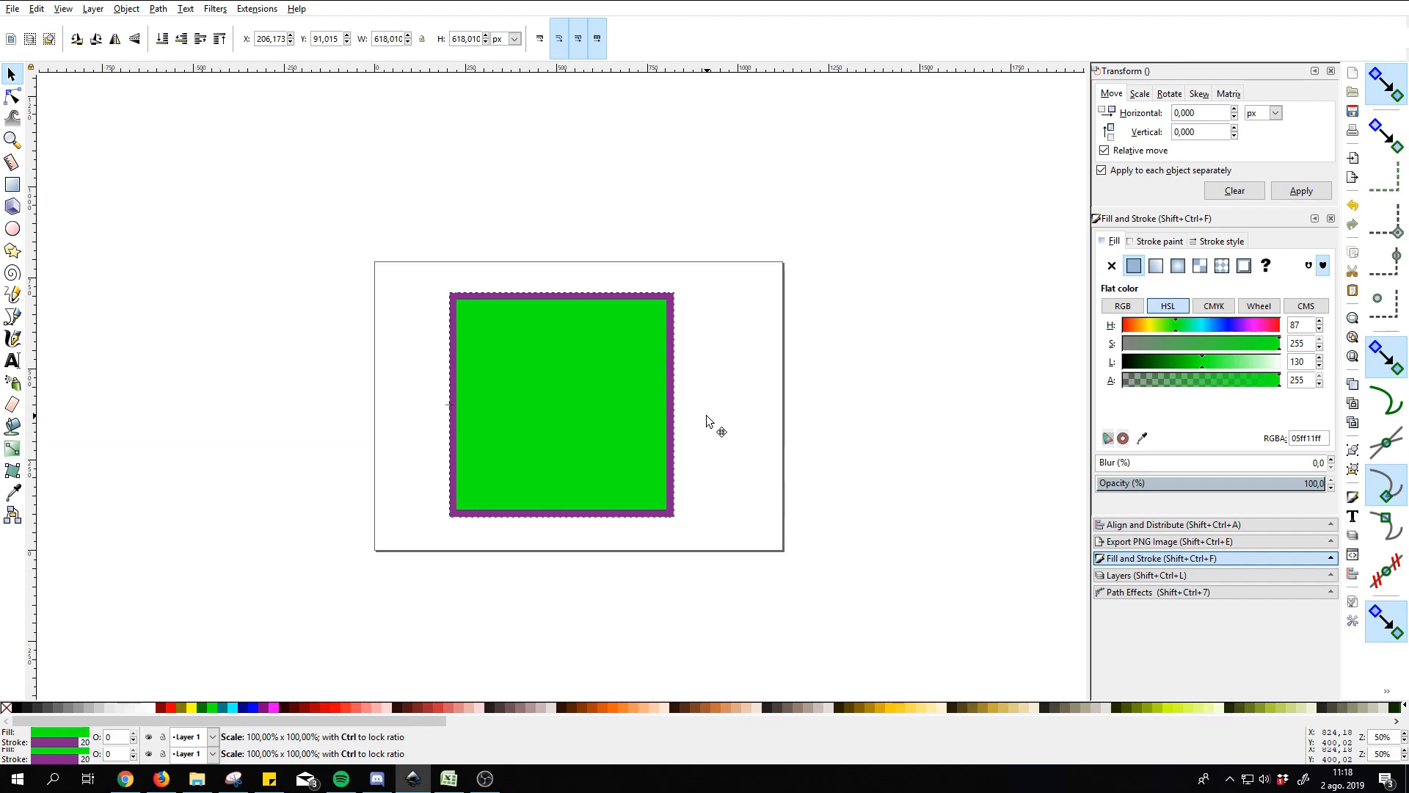
left_click_drag(681, 404, 746, 433)
left_click_drag(849, 440, 694, 412)
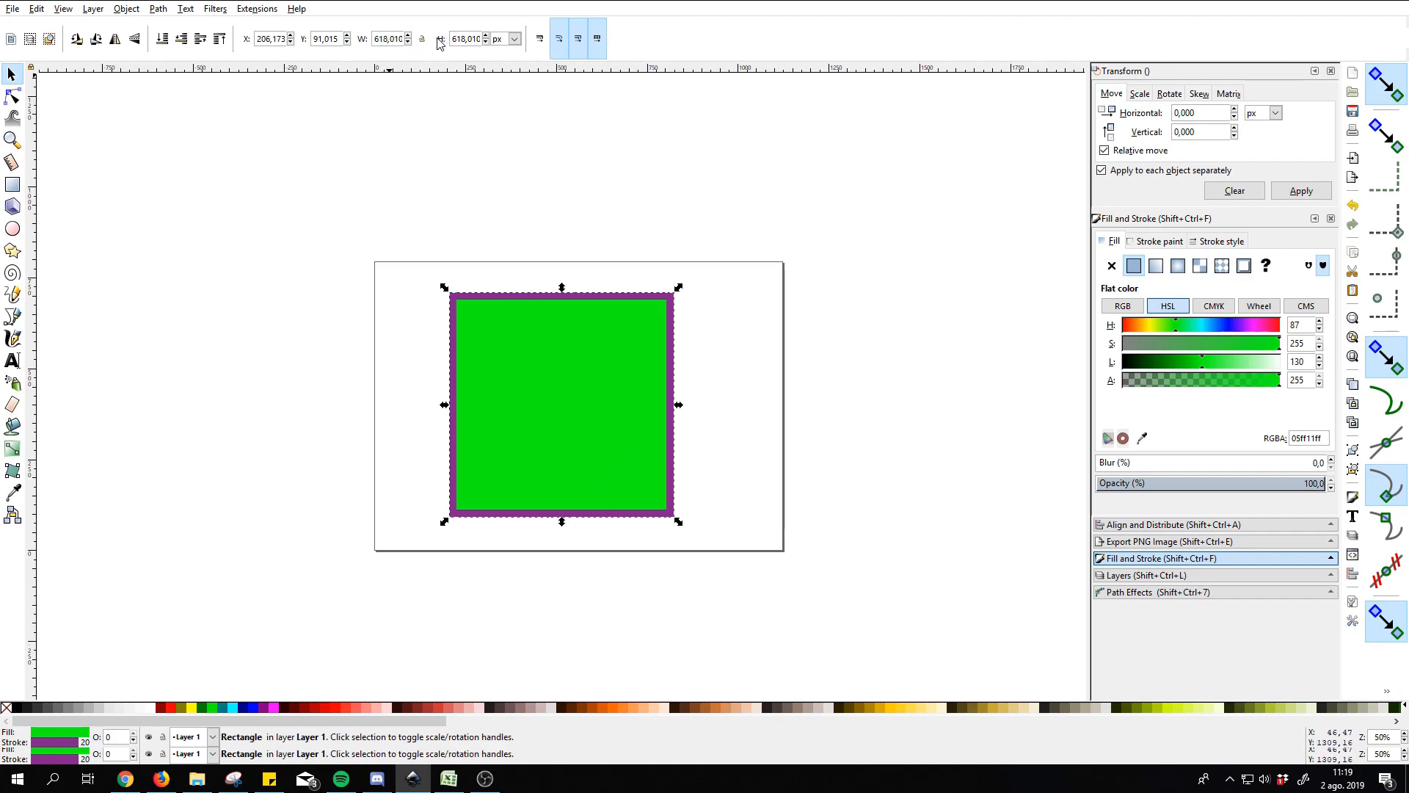
Reselect the square, reduce its height numerically, and set the height back to 618,01 px.
left_click(587, 221)
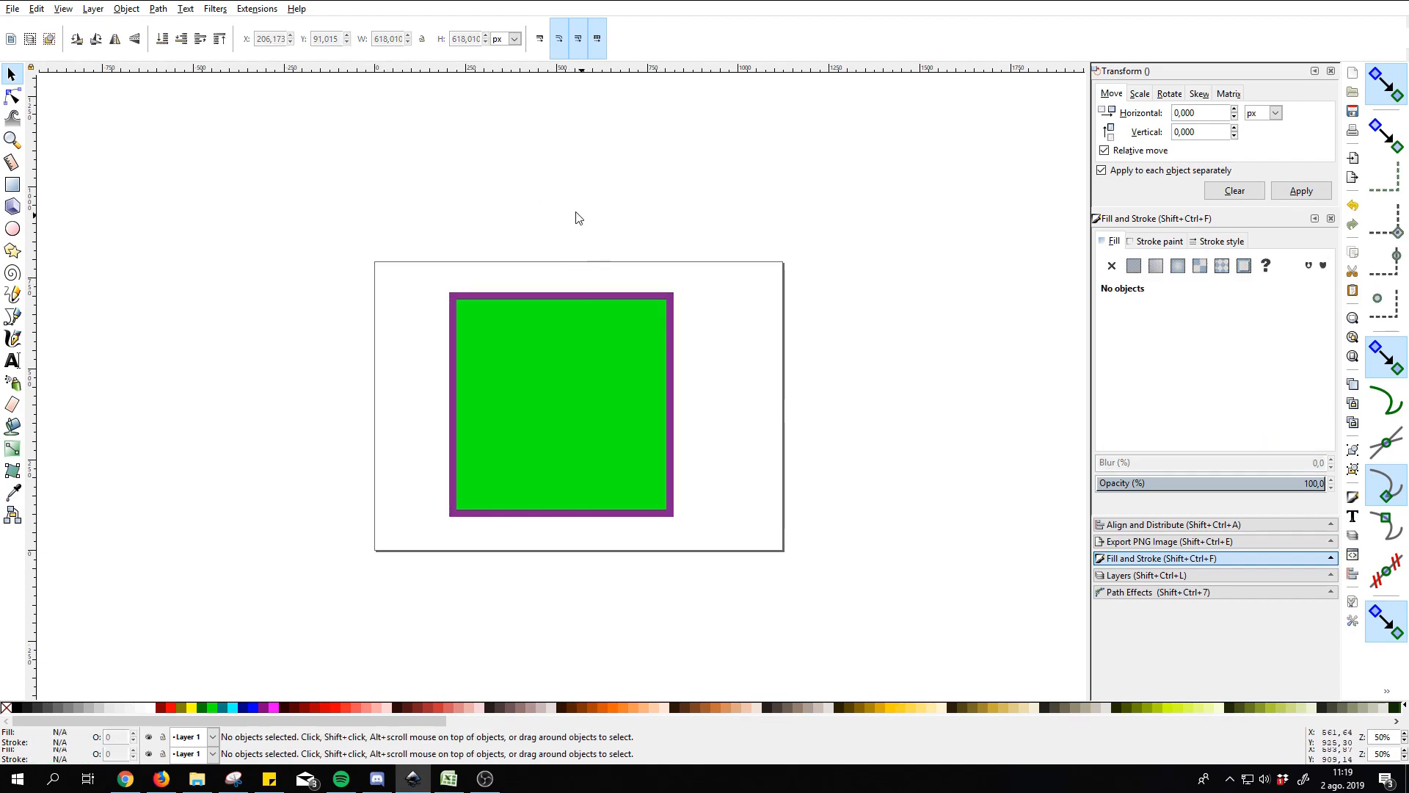
left_click(512, 319)
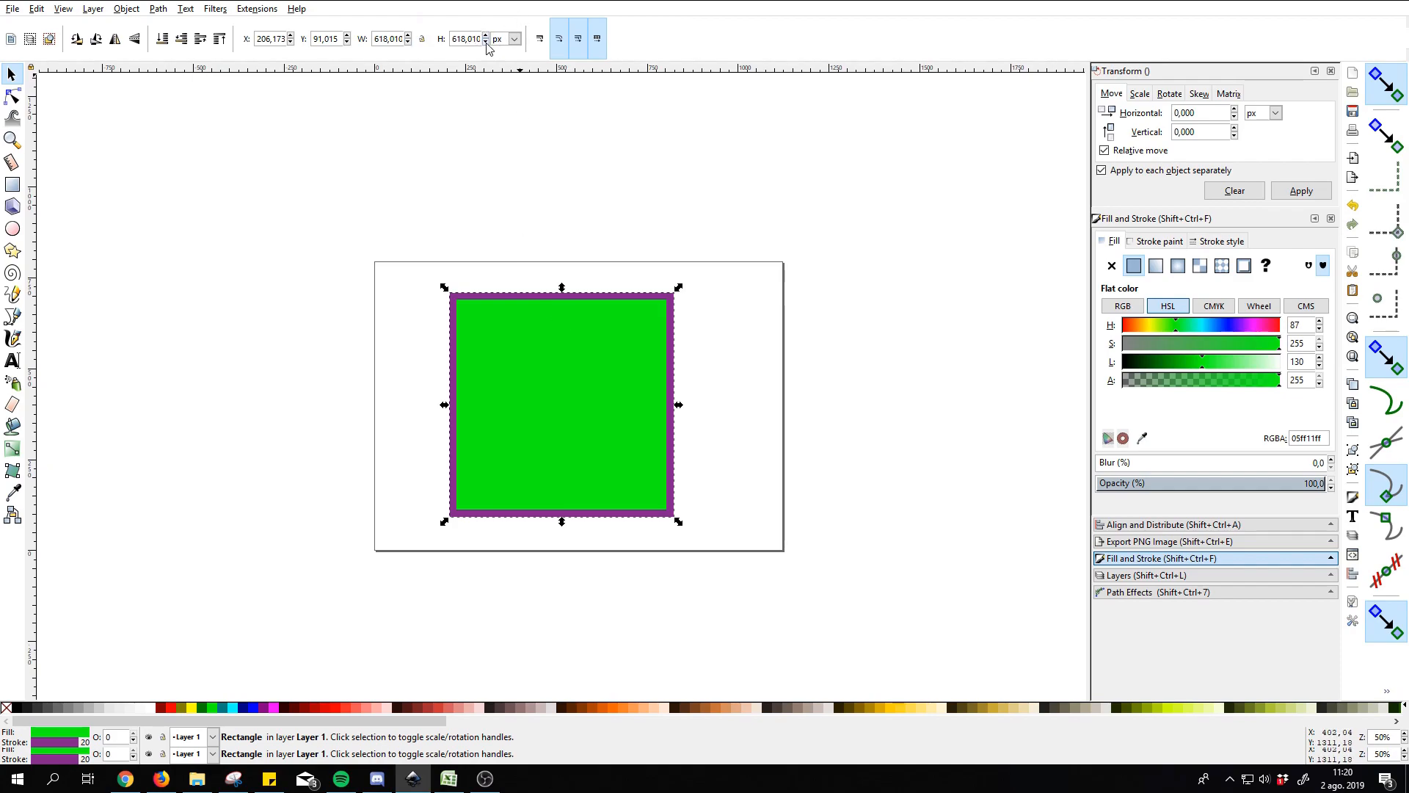
left_click_drag(485, 41, 457, 26)
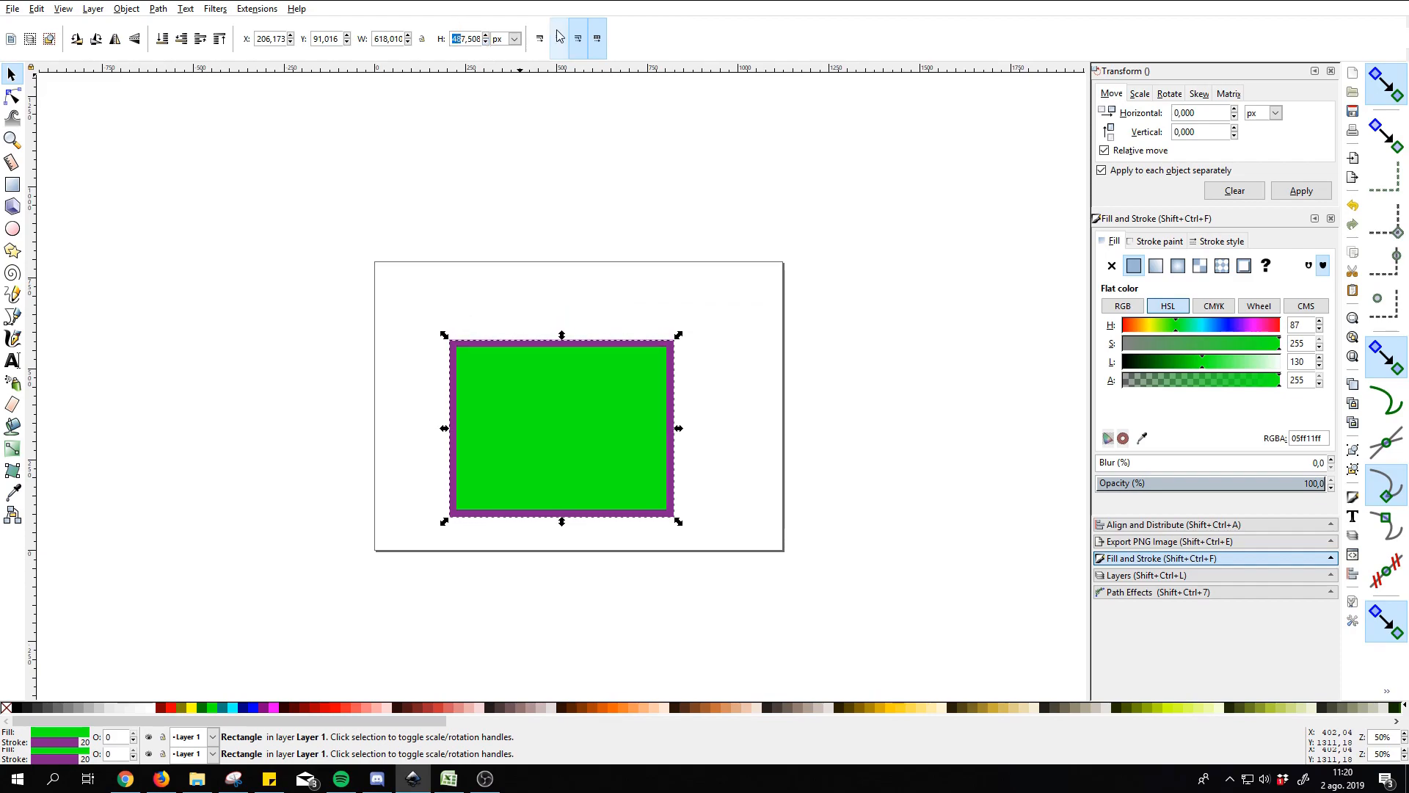
key("shift+End")
type("618,01")
key("Return")
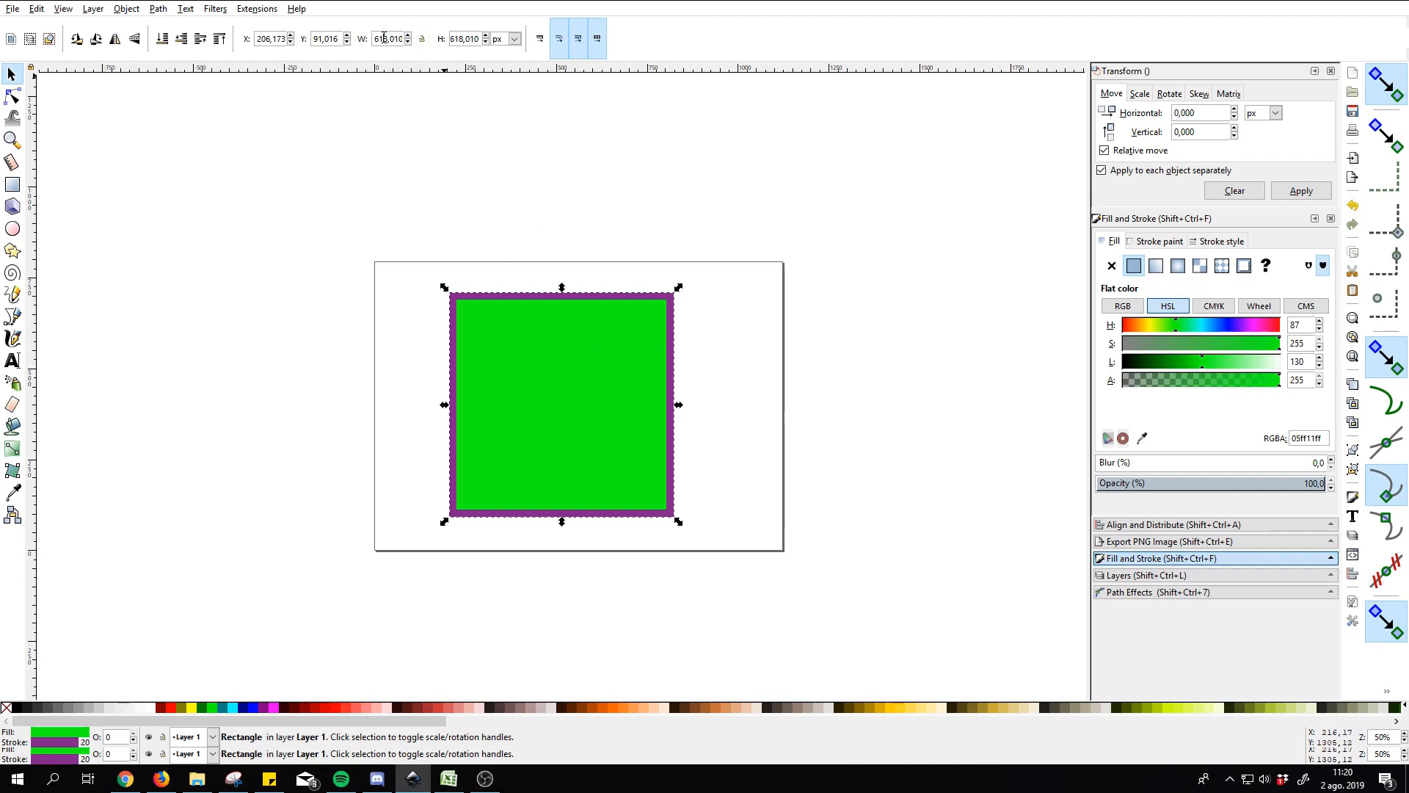
Lock the square's width-to-height ratio and enlarge it from its upper-right corner to about 729 px per side.
left_click(697, 319)
left_click(672, 309)
left_click(423, 54)
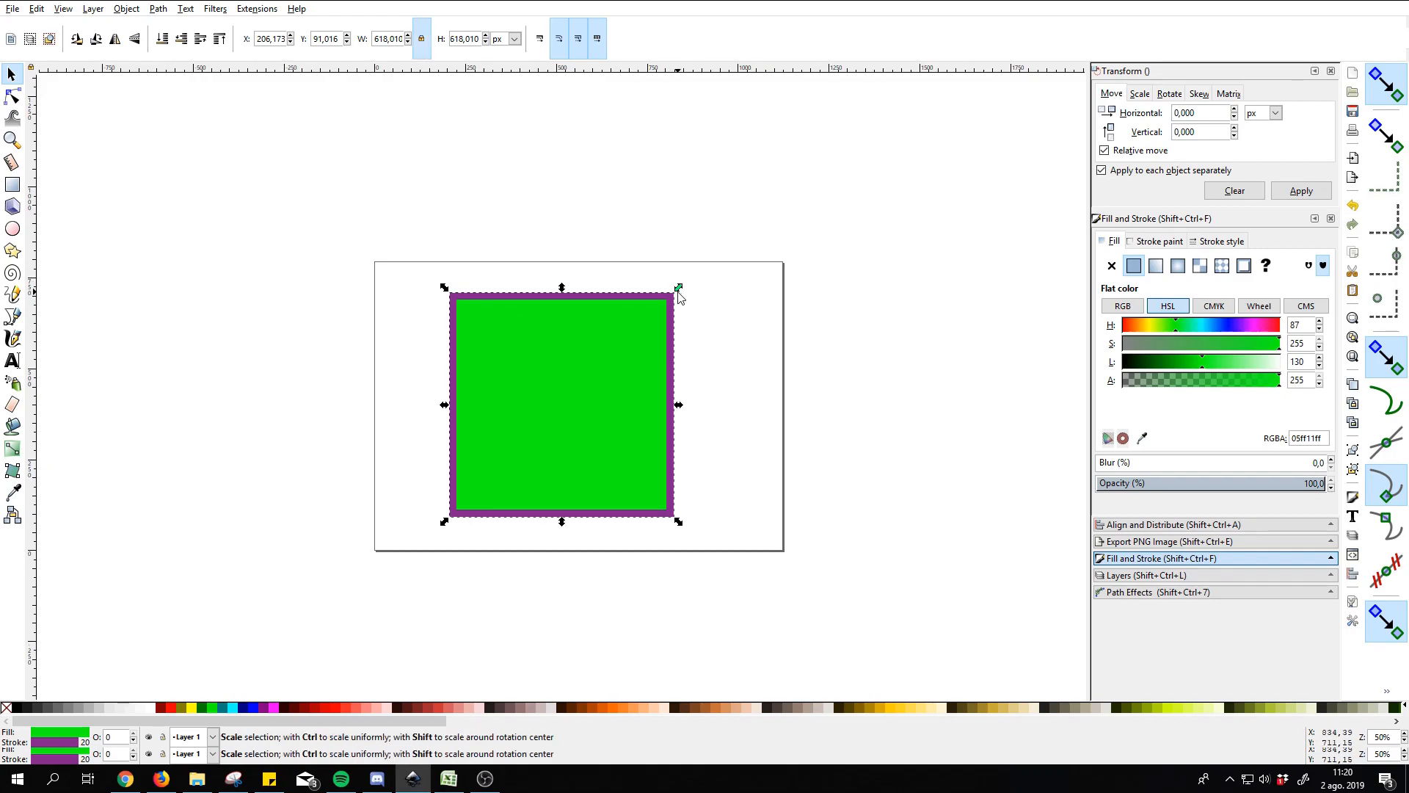
left_click_drag(679, 291, 749, 270)
Try stretching the square sideways from its right edge with the ratio locked, reverting each attempt.
left_click_drag(719, 385, 935, 394)
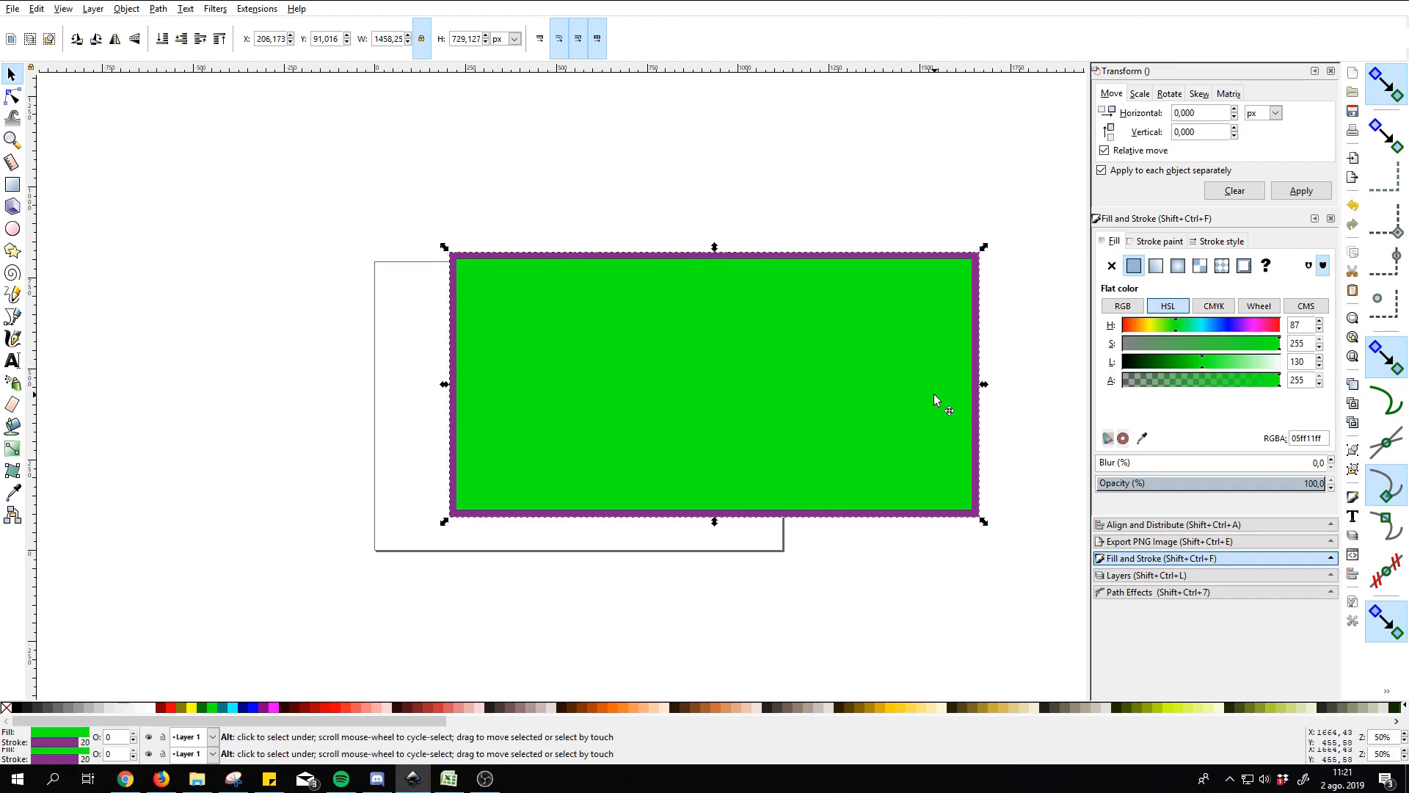
key("ctrl+z")
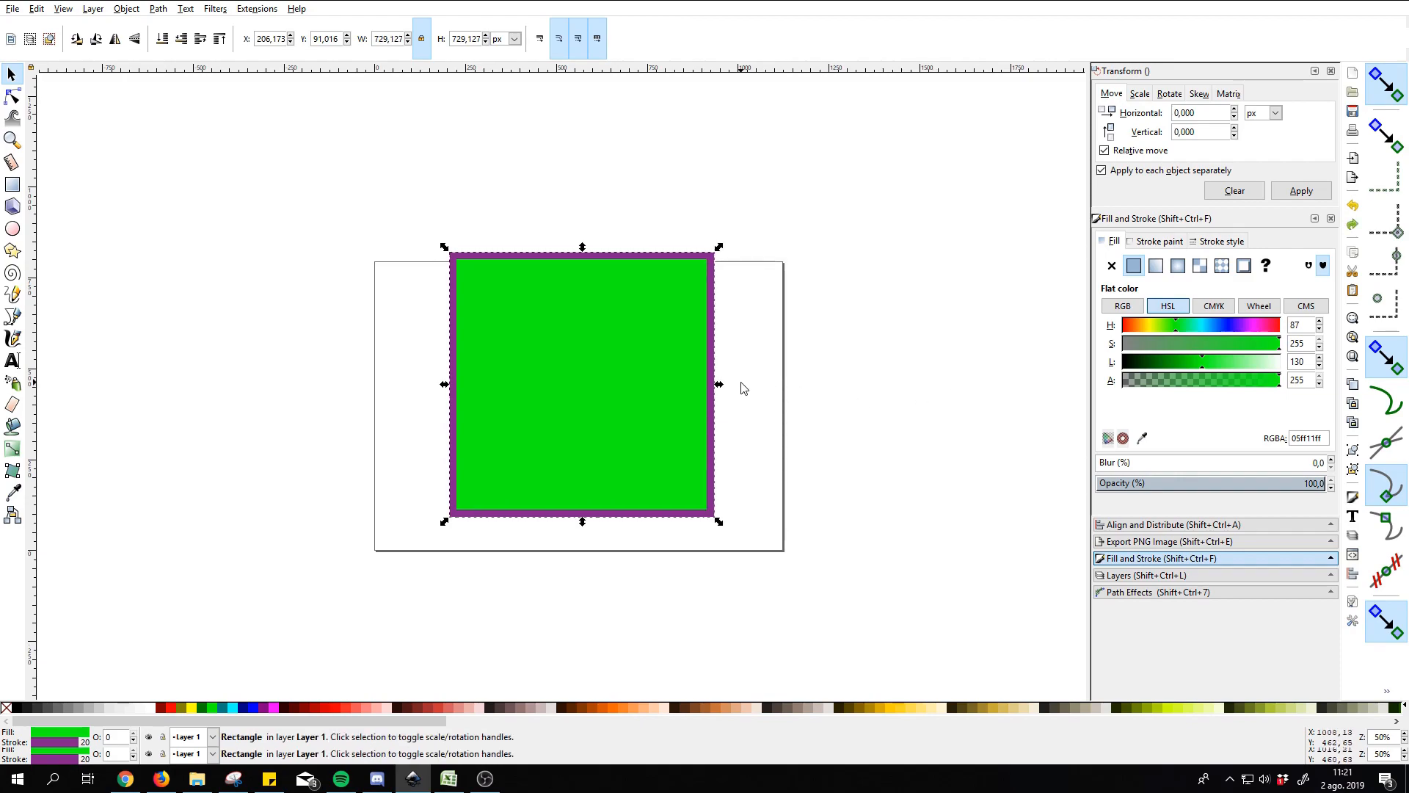
left_click_drag(715, 386, 896, 388)
key("Escape")
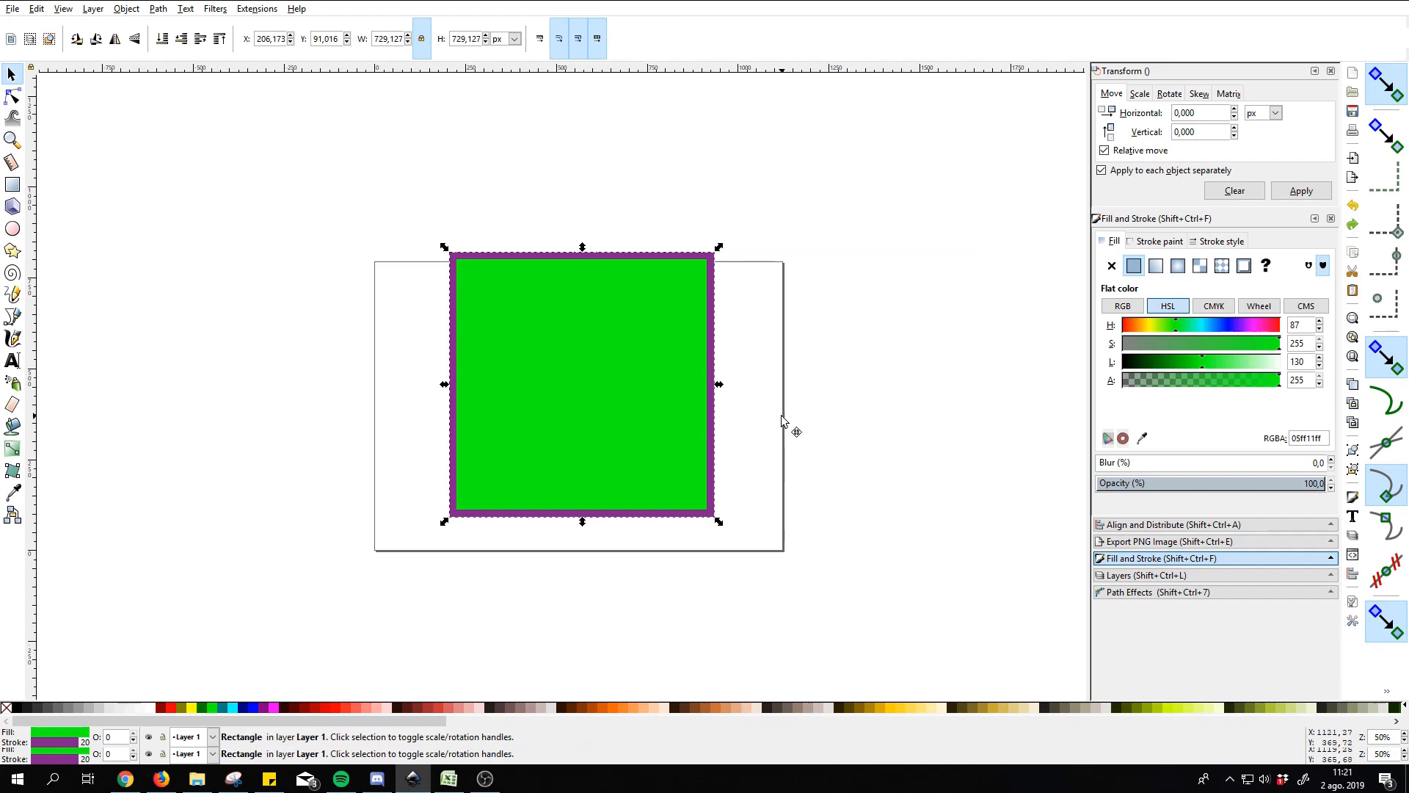
Set the square's width to 100 px with the width-to-height ratio locked.
double_click(401, 39)
type("100")
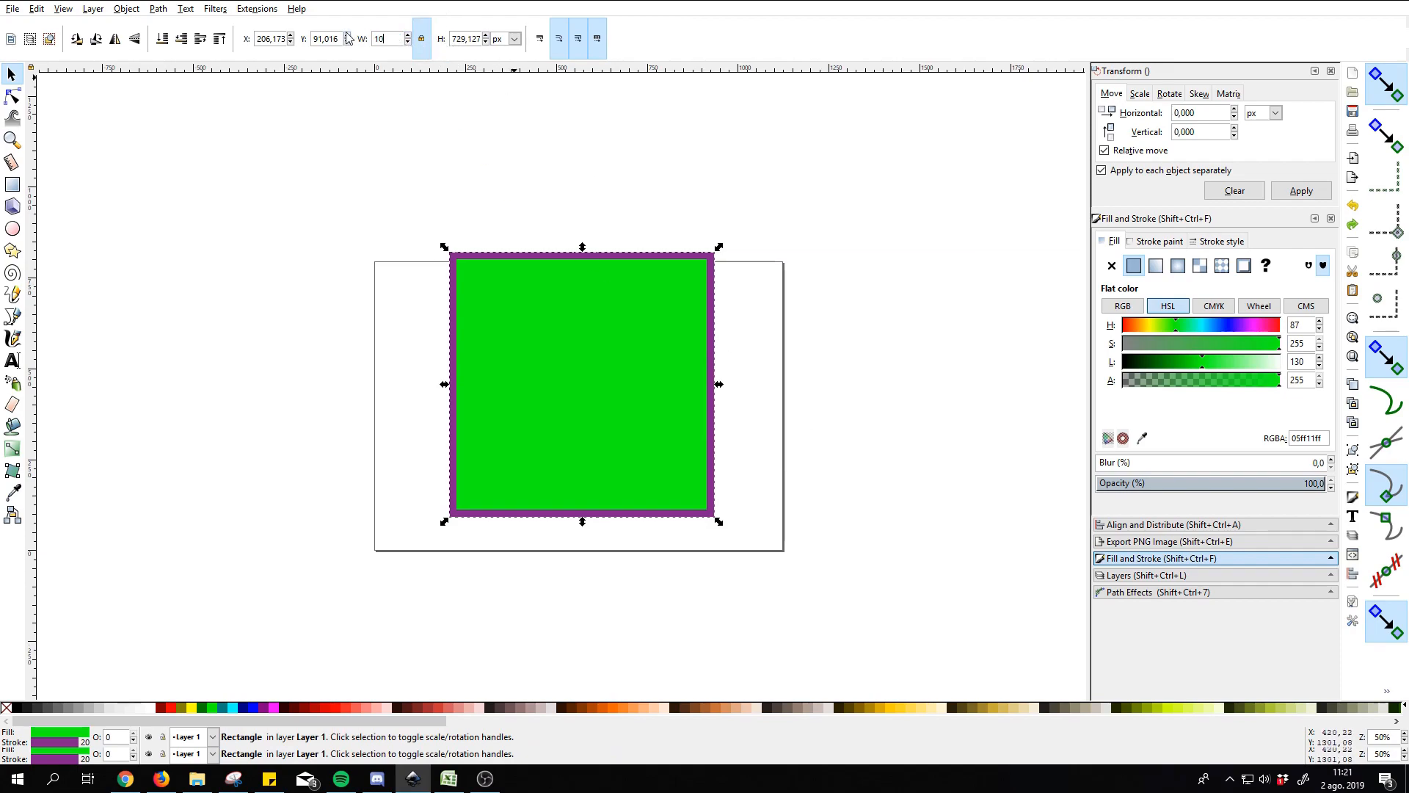
key("Return")
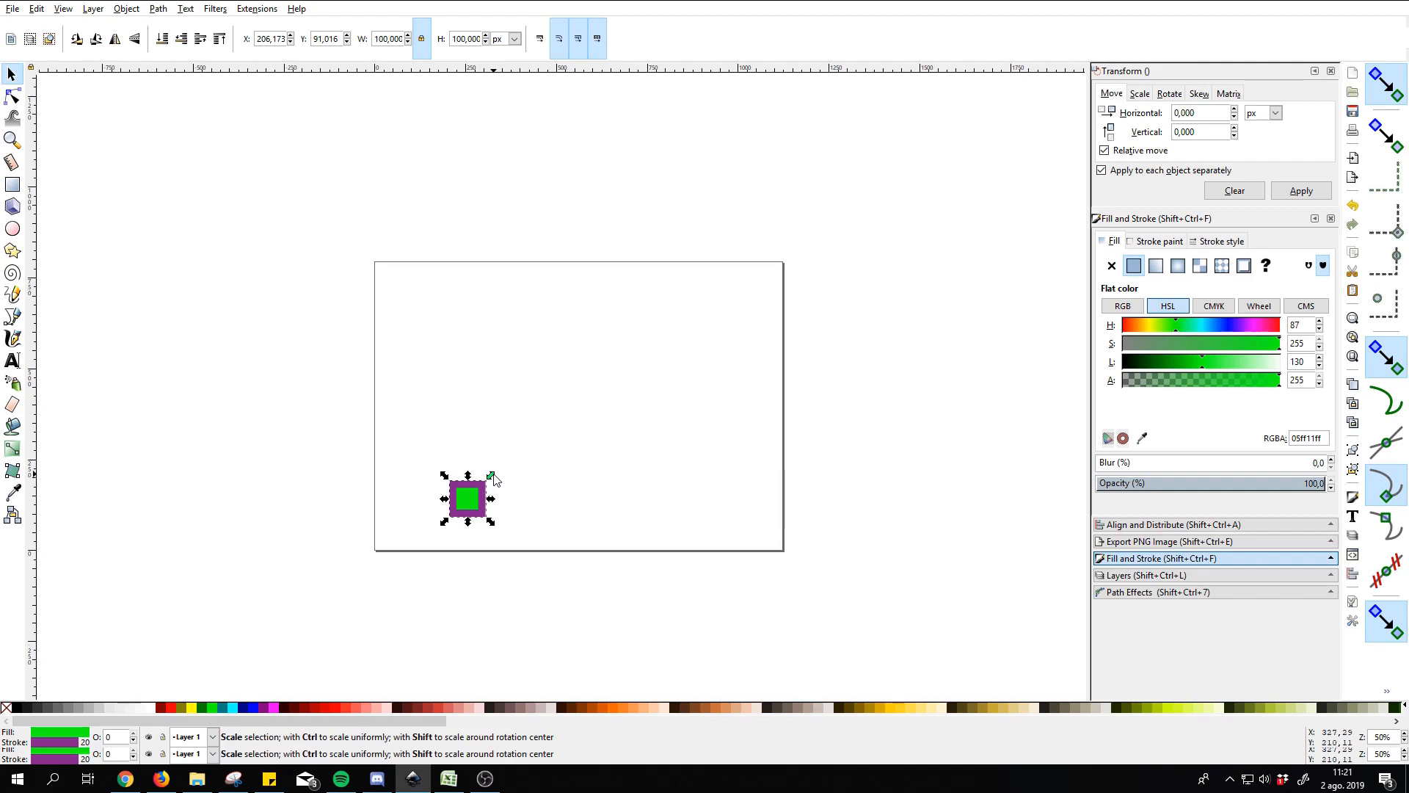
Enlarge the square from its corner to about 637 px and move it over the page's upper-left corner, to about X -107 and Y 451 px.
left_click_drag(494, 477, 690, 282)
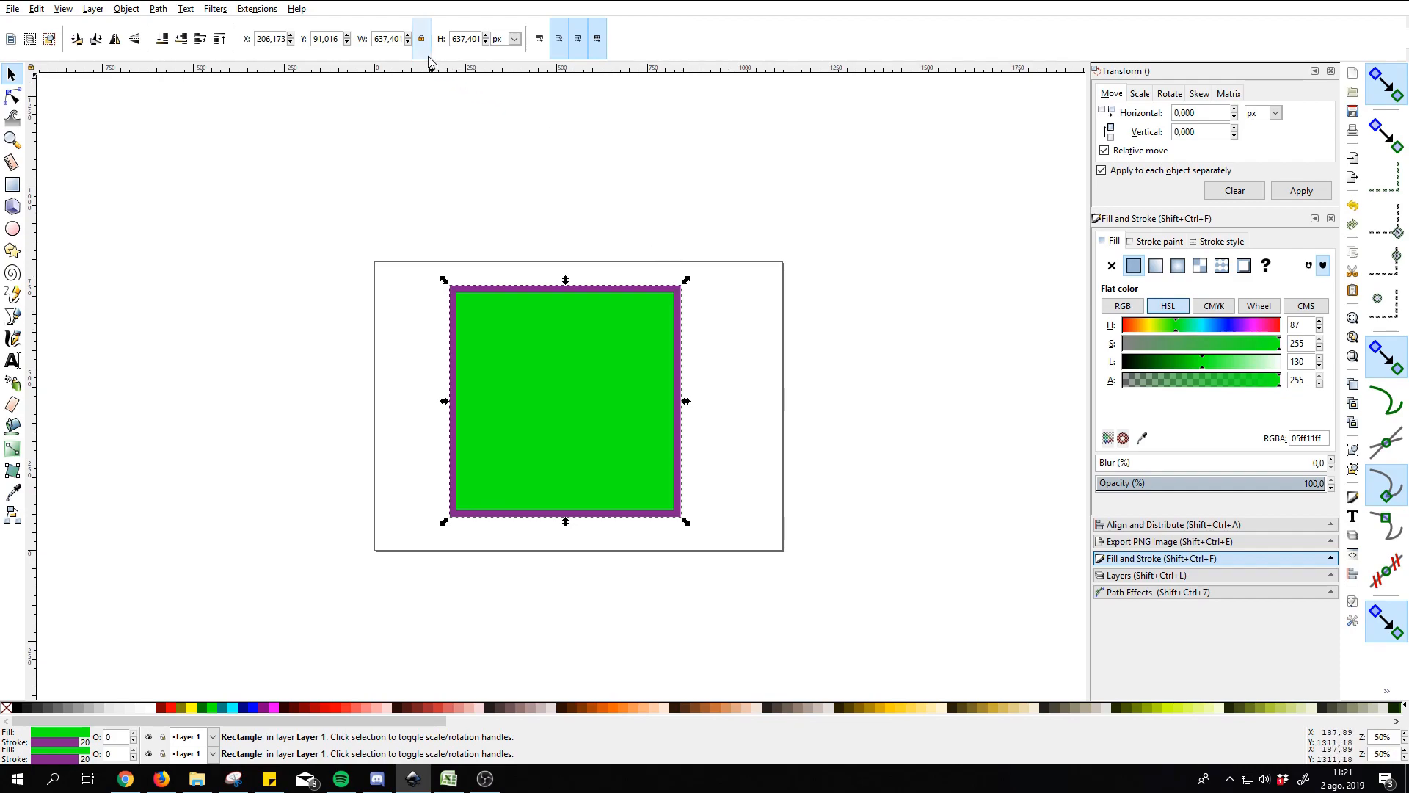
left_click_drag(609, 477, 495, 346)
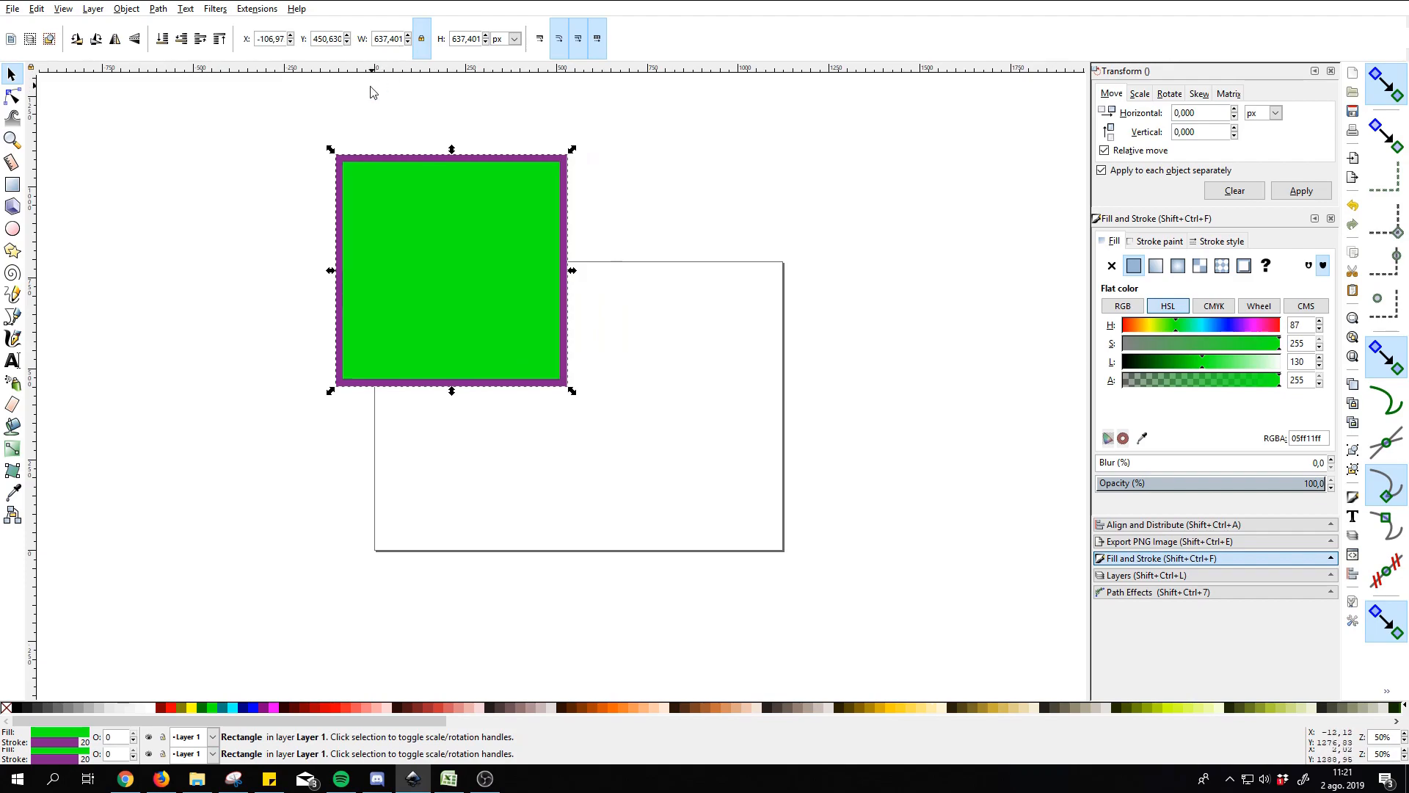
Draw a large circle, a wide ellipse about 961 by 363 px overall, and a smaller circle with a radius of about 251 px.
left_click(16, 230)
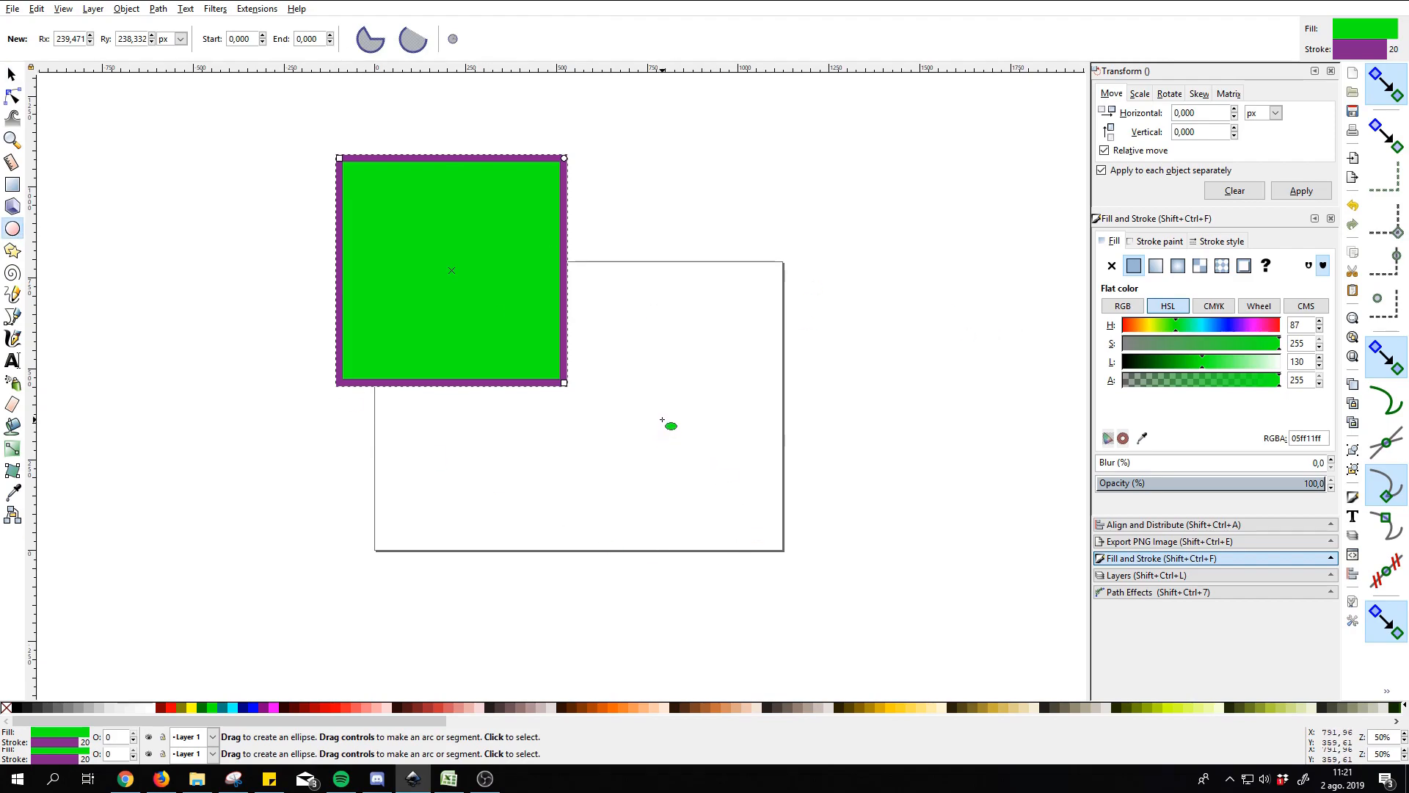
mouse_move(660, 423)
left_mouse_down()
mouse_move(876, 618)
mouse_move(891, 655)
left_mouse_up()
mouse_move(634, 203)
left_mouse_down()
mouse_move(1009, 382)
mouse_move(980, 330)
left_mouse_up()
left_click_drag(980, 330, 979, 331)
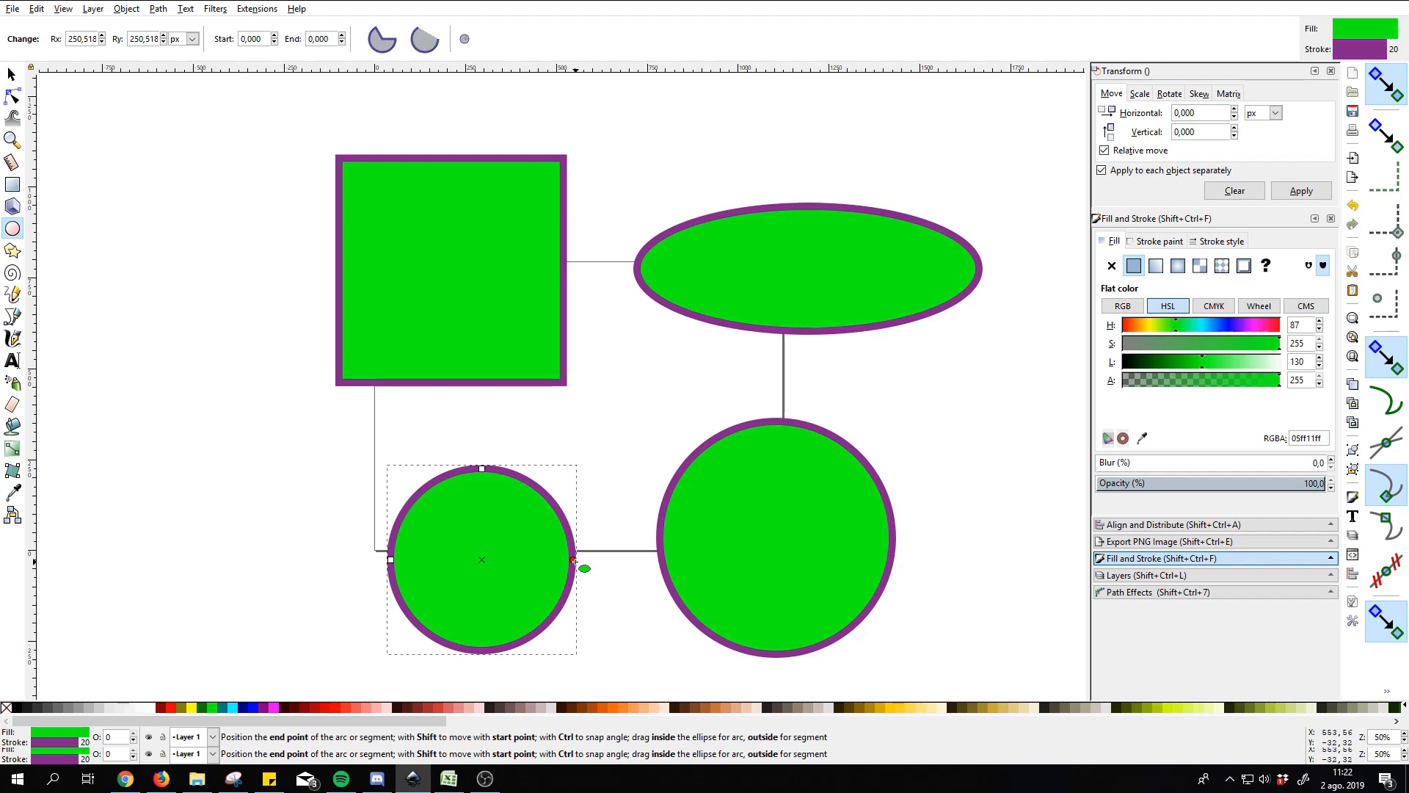
Open the smaller circle by moving its arc ends to a start angle of about 4 and an end angle of about 255 degrees.
left_click_drag(575, 559, 574, 609)
left_click_drag(550, 498, 599, 530)
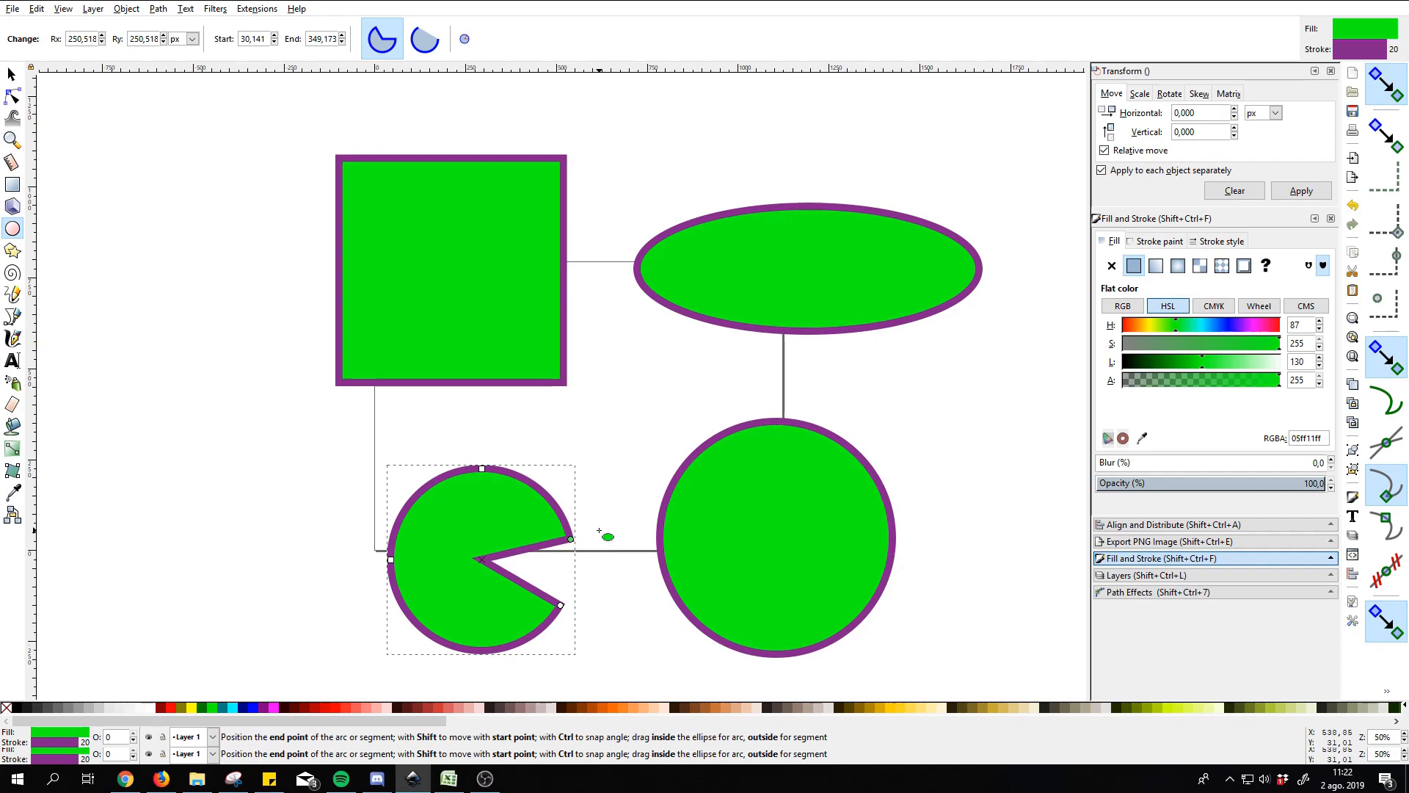
left_click_drag(599, 530, 479, 545)
left_click_drag(560, 606, 574, 567)
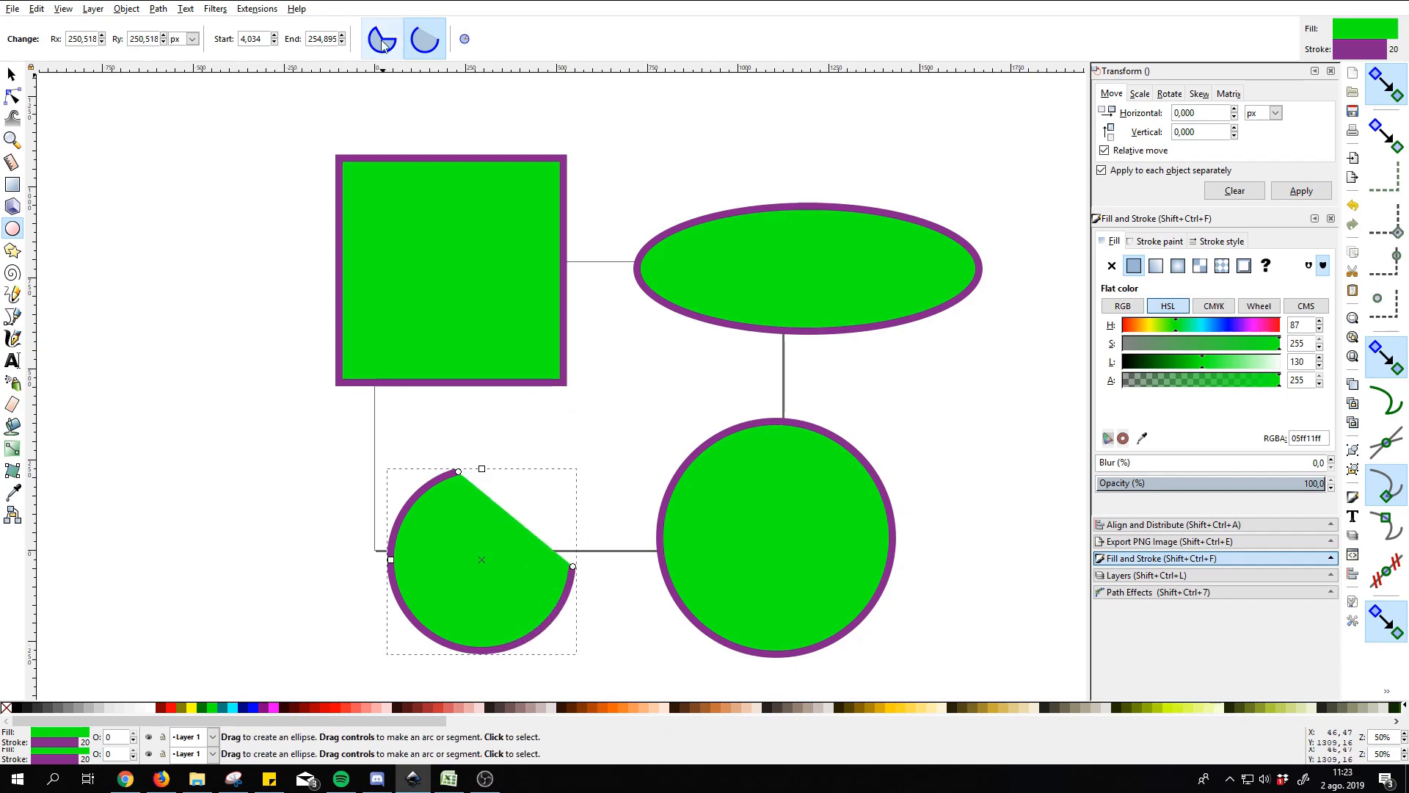
Change the opened smaller circle from an arc to a slice, comparing the two shape types.
left_click(383, 43)
left_click(417, 45)
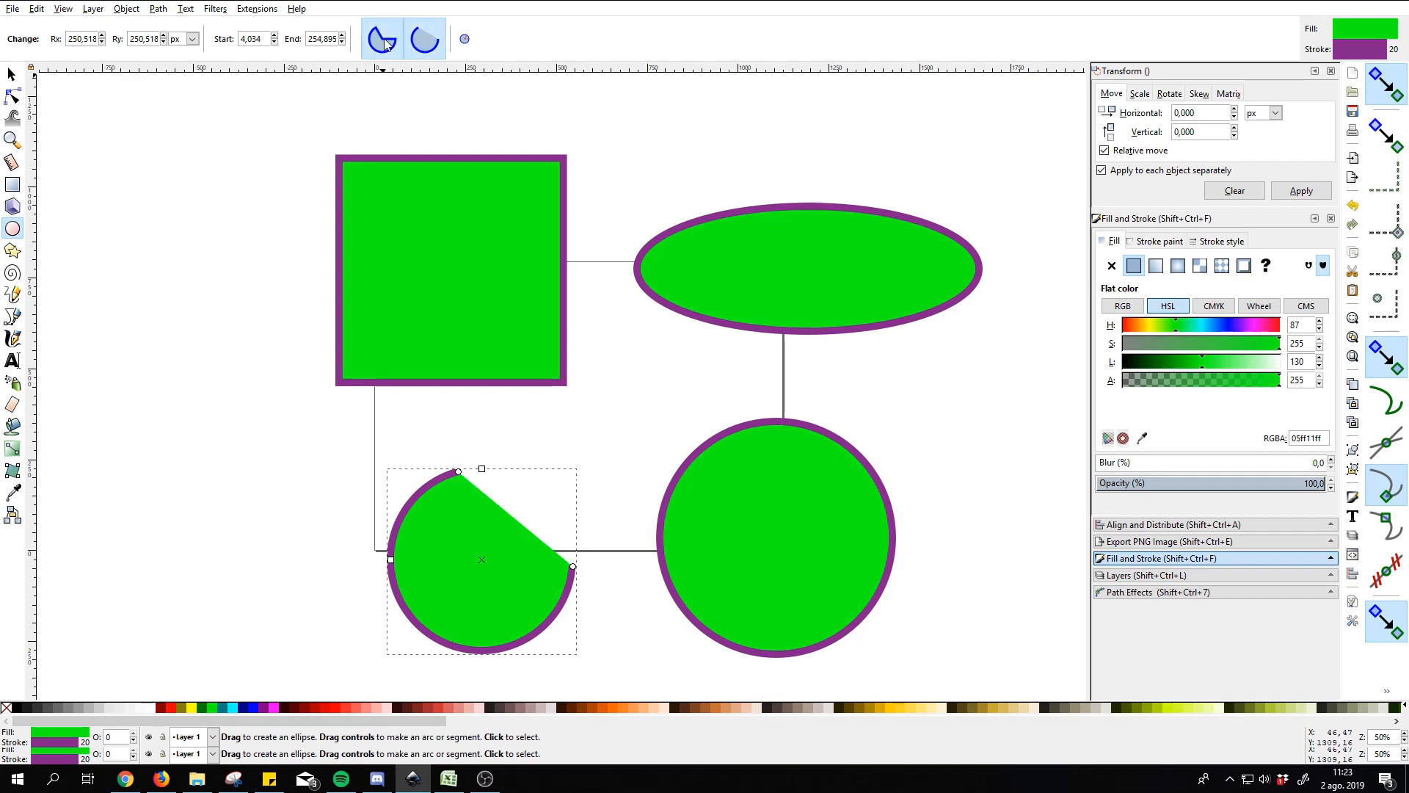
left_click(384, 43)
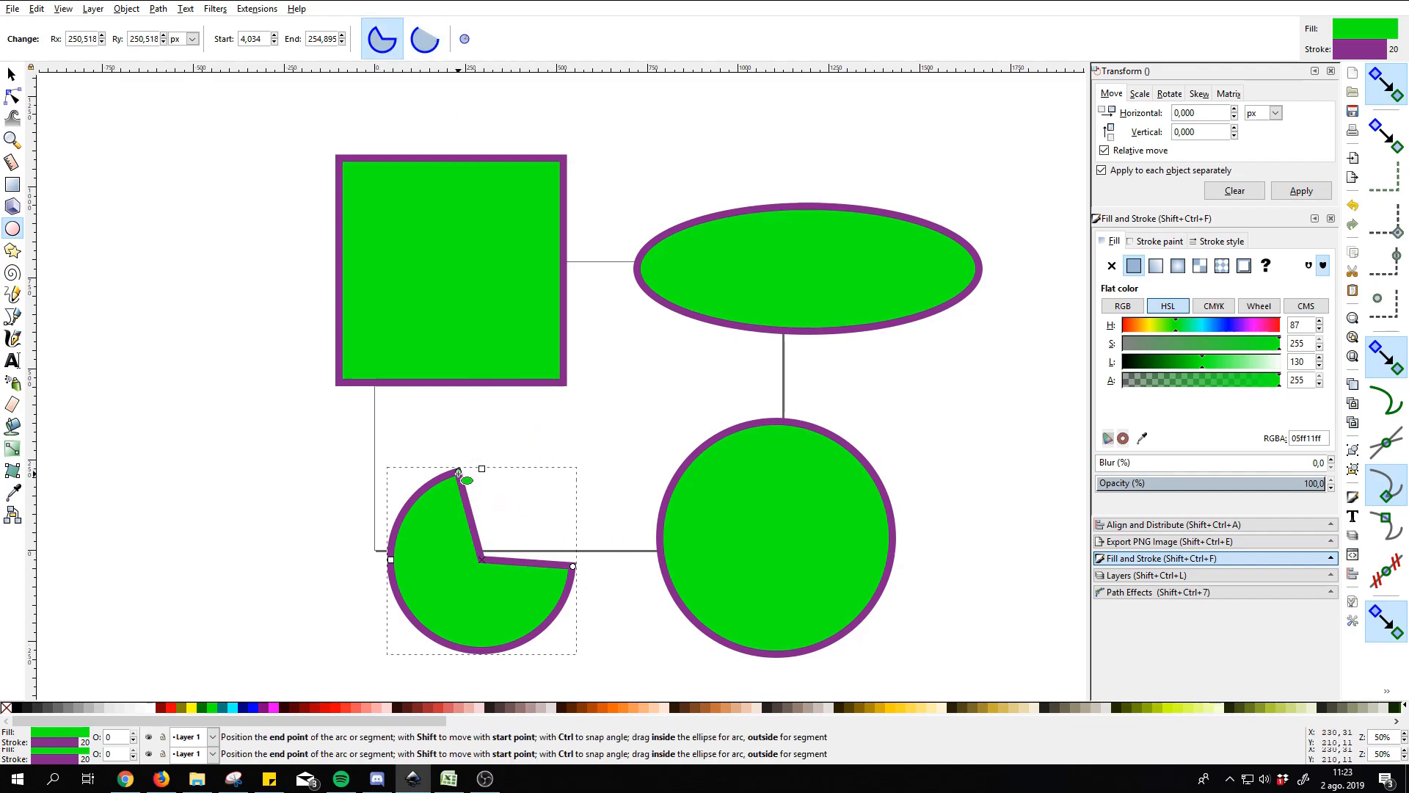
Narrow the slice's gap to an end angle of about 352 degrees, and restore the shape to a whole circle.
left_click_drag(458, 473, 580, 549)
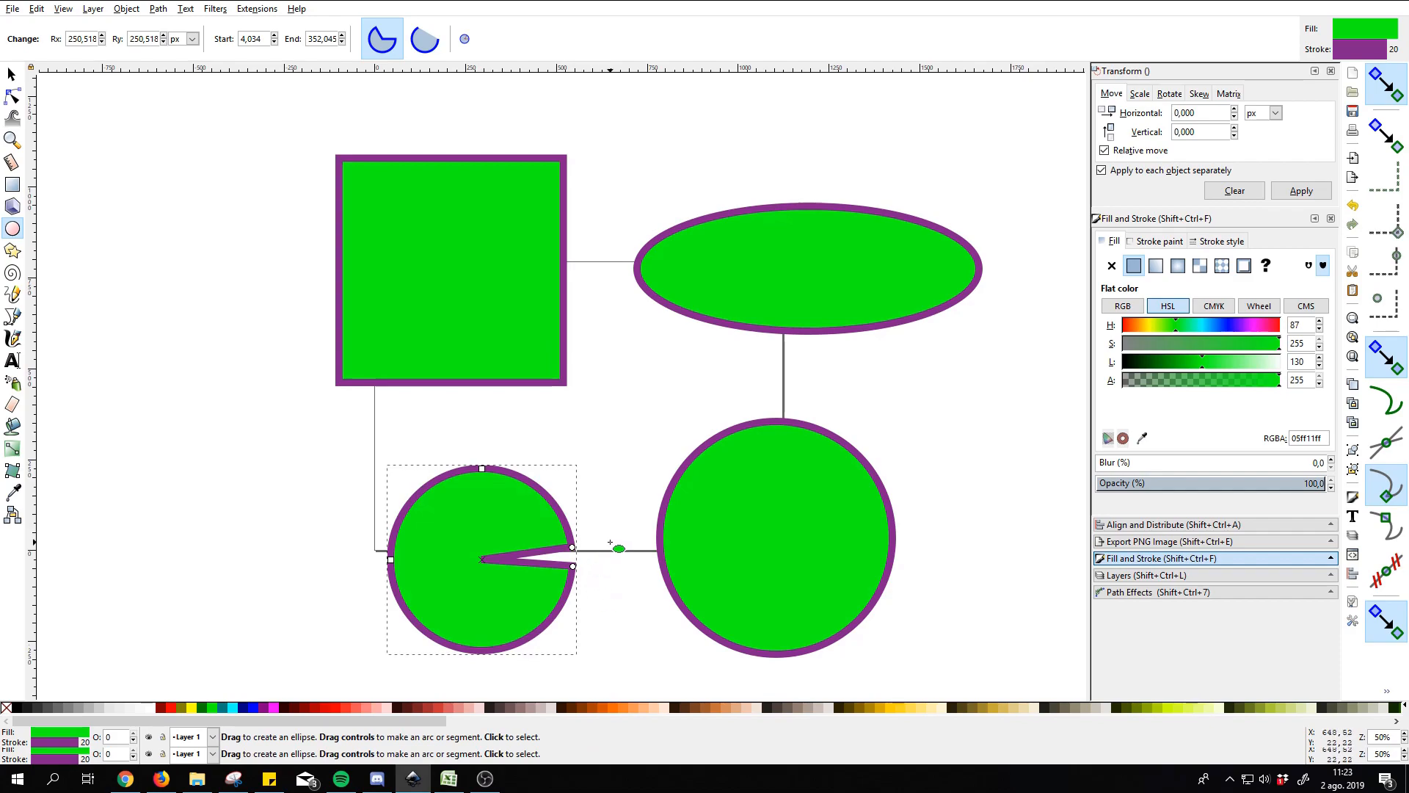
left_click(466, 41)
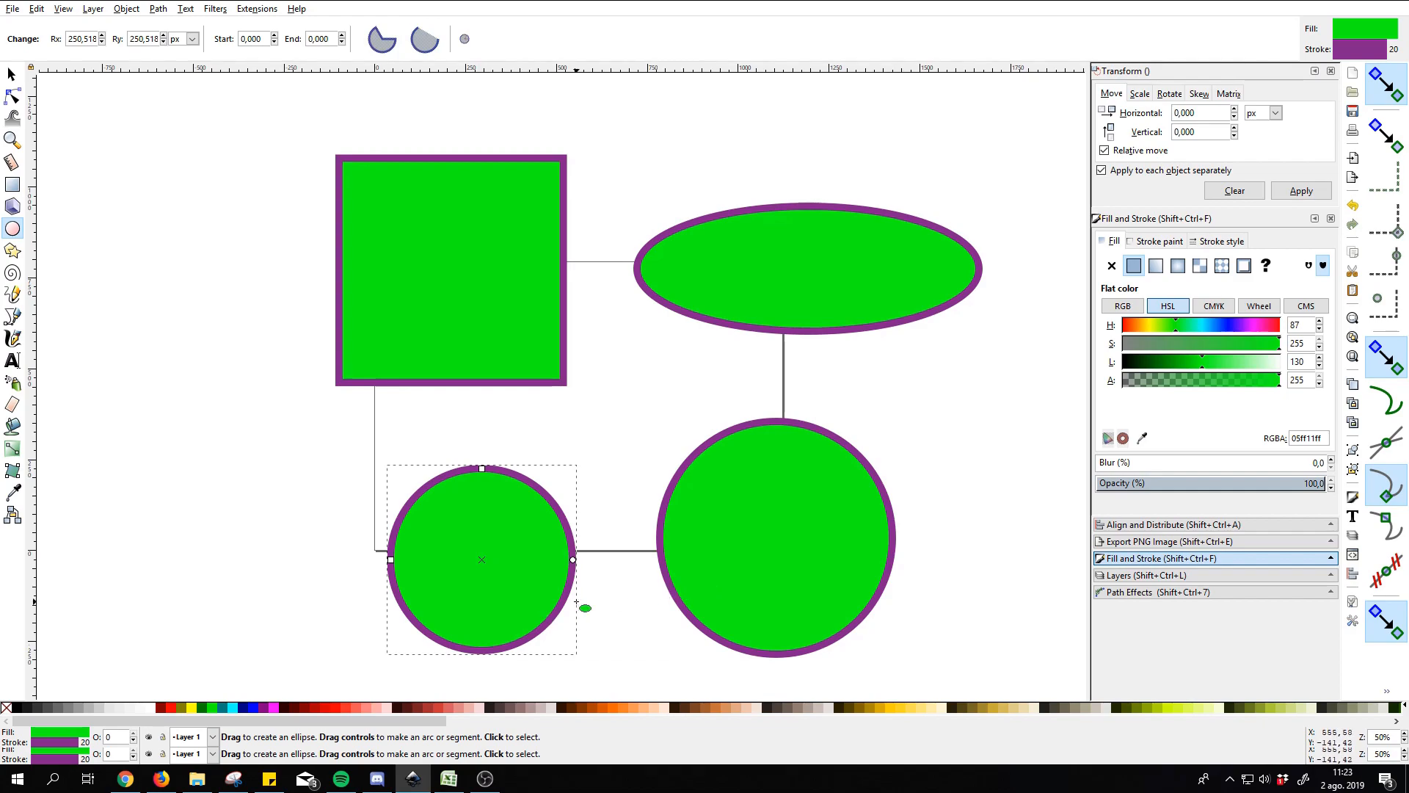
Select the wide ellipse, try cutting it open with its arc end, and restore it to a whole ellipse.
key("s")
left_click(788, 313)
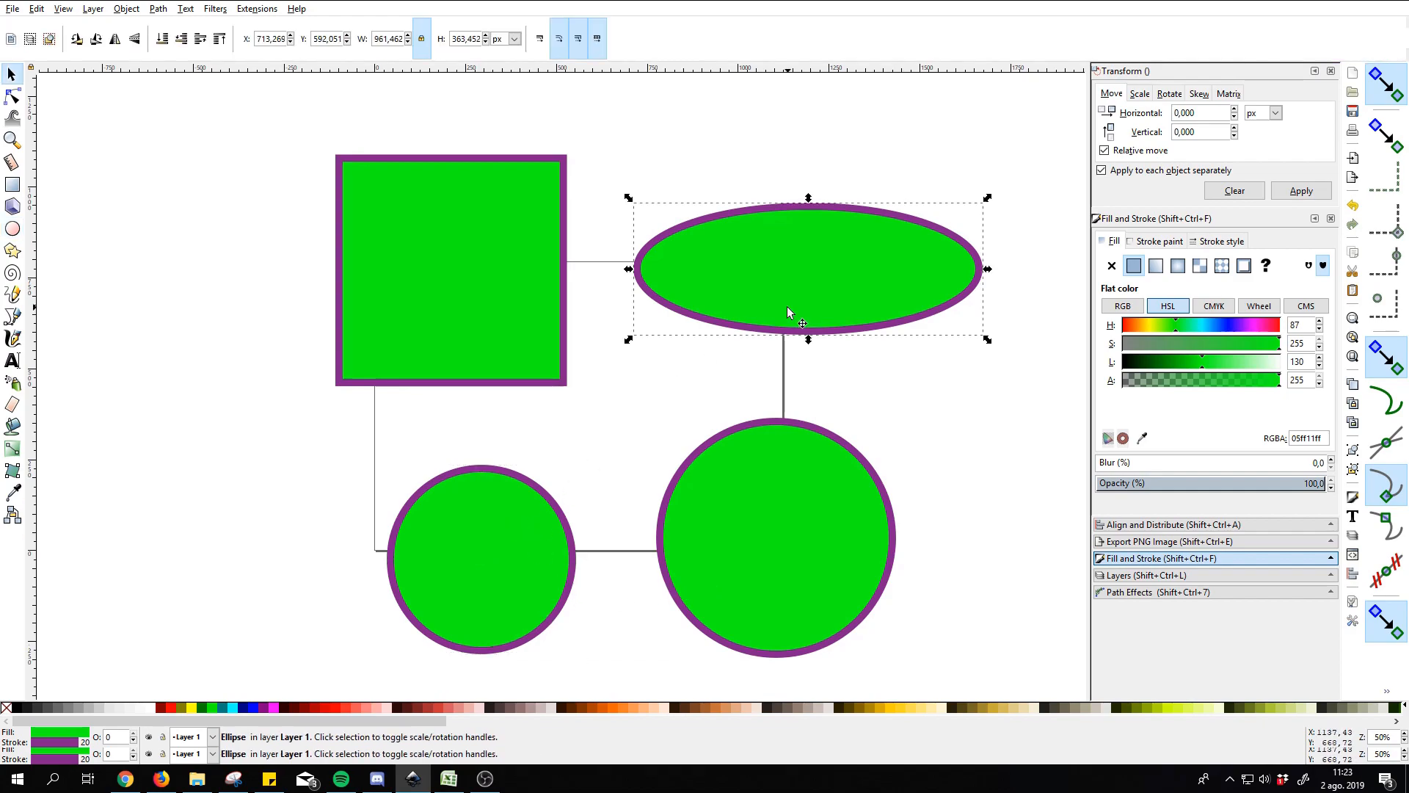
key("e")
left_click_drag(984, 270, 857, 208)
left_click(464, 39)
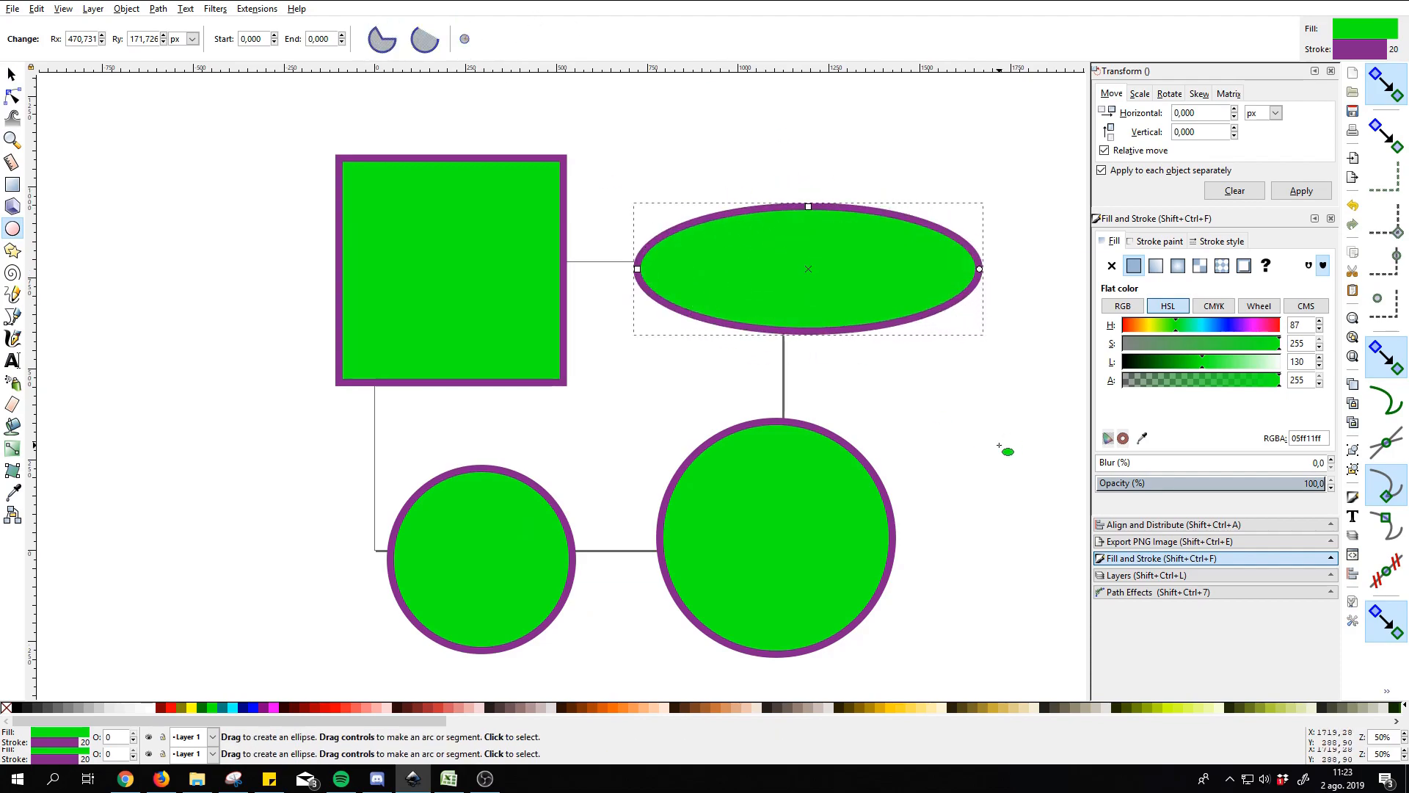
left_click_drag(979, 275, 981, 288)
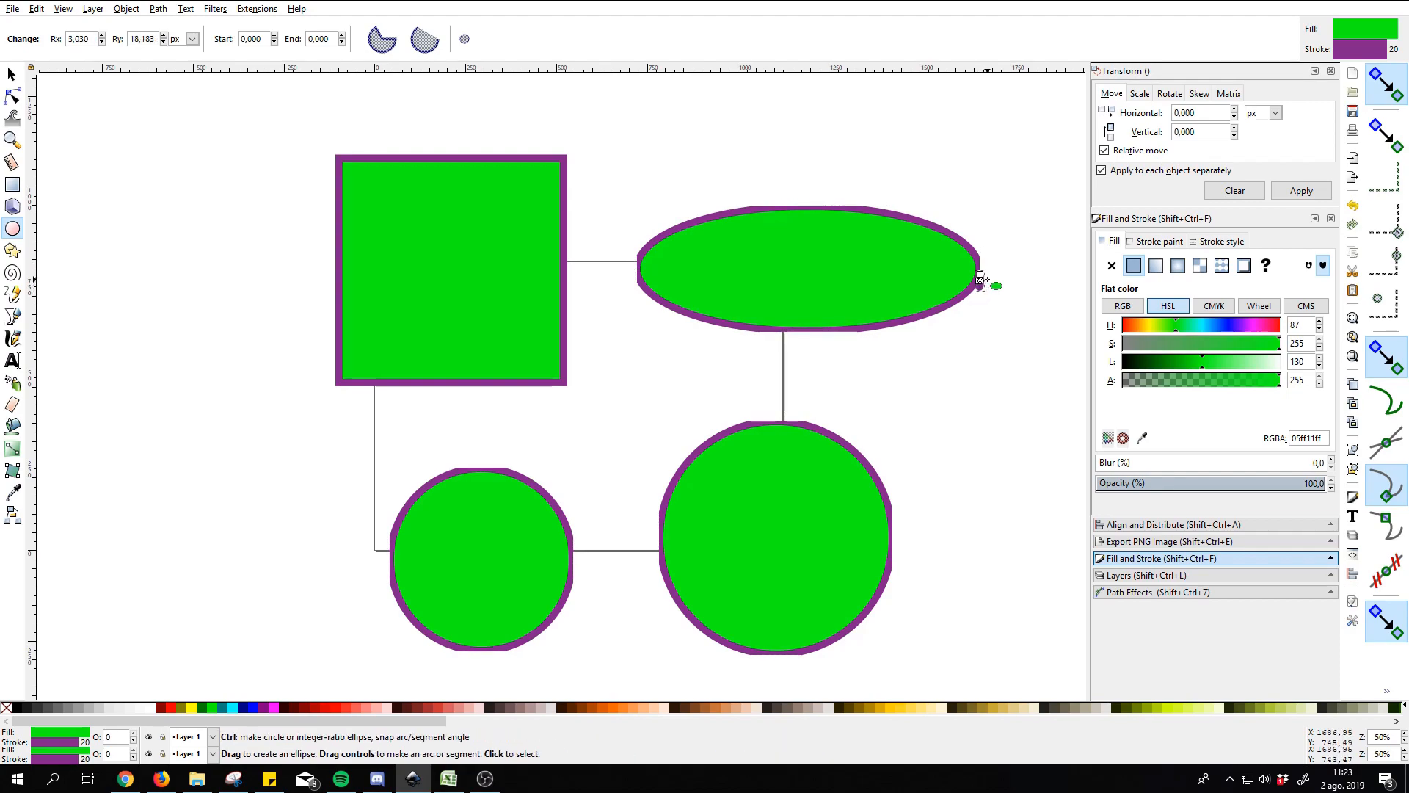
key("ctrl+z")
Cut the wide ellipse into a slice with the Node tool, from a start angle of about 97 to an end angle of 255 degrees.
scroll(901, 301, "down", 1)
key("s")
left_click(882, 277)
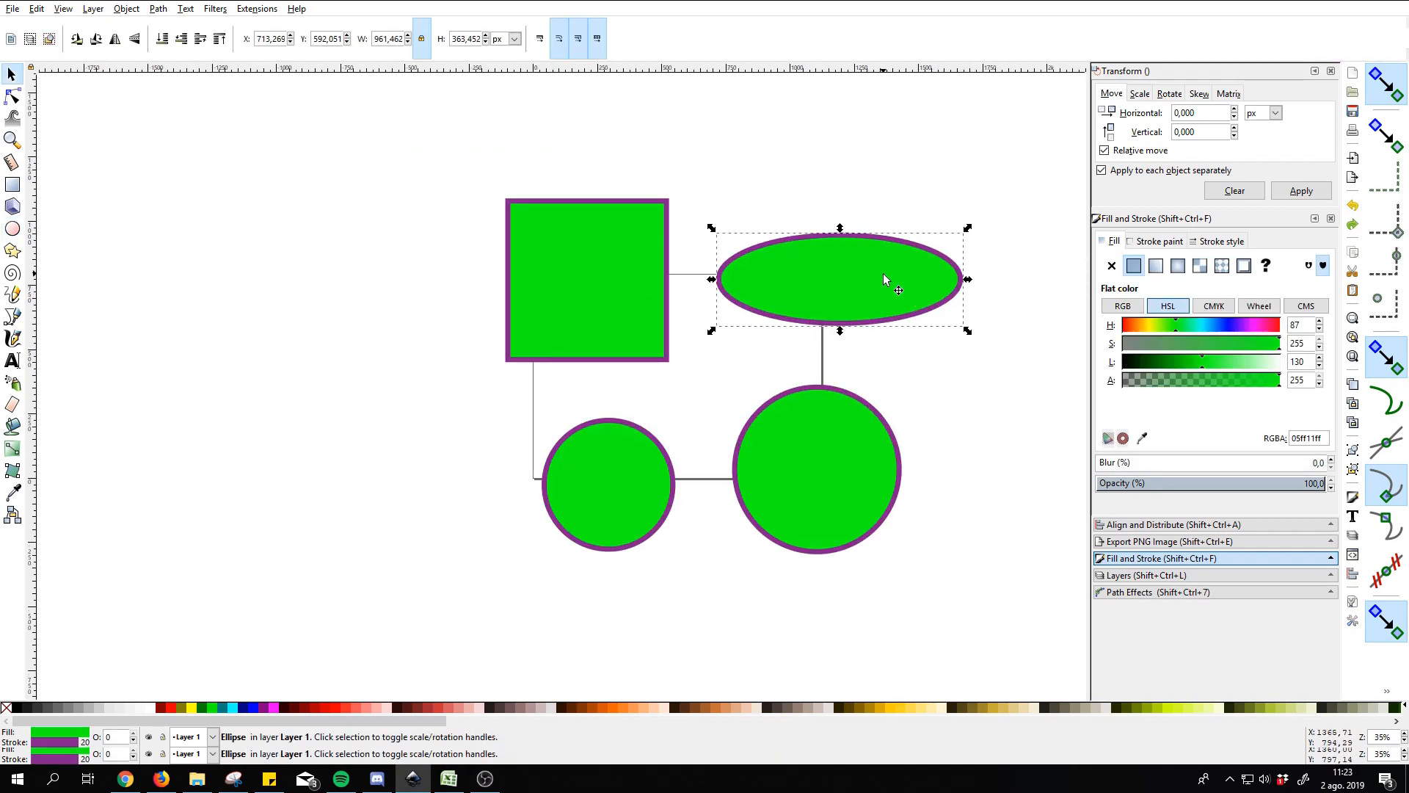
key("n")
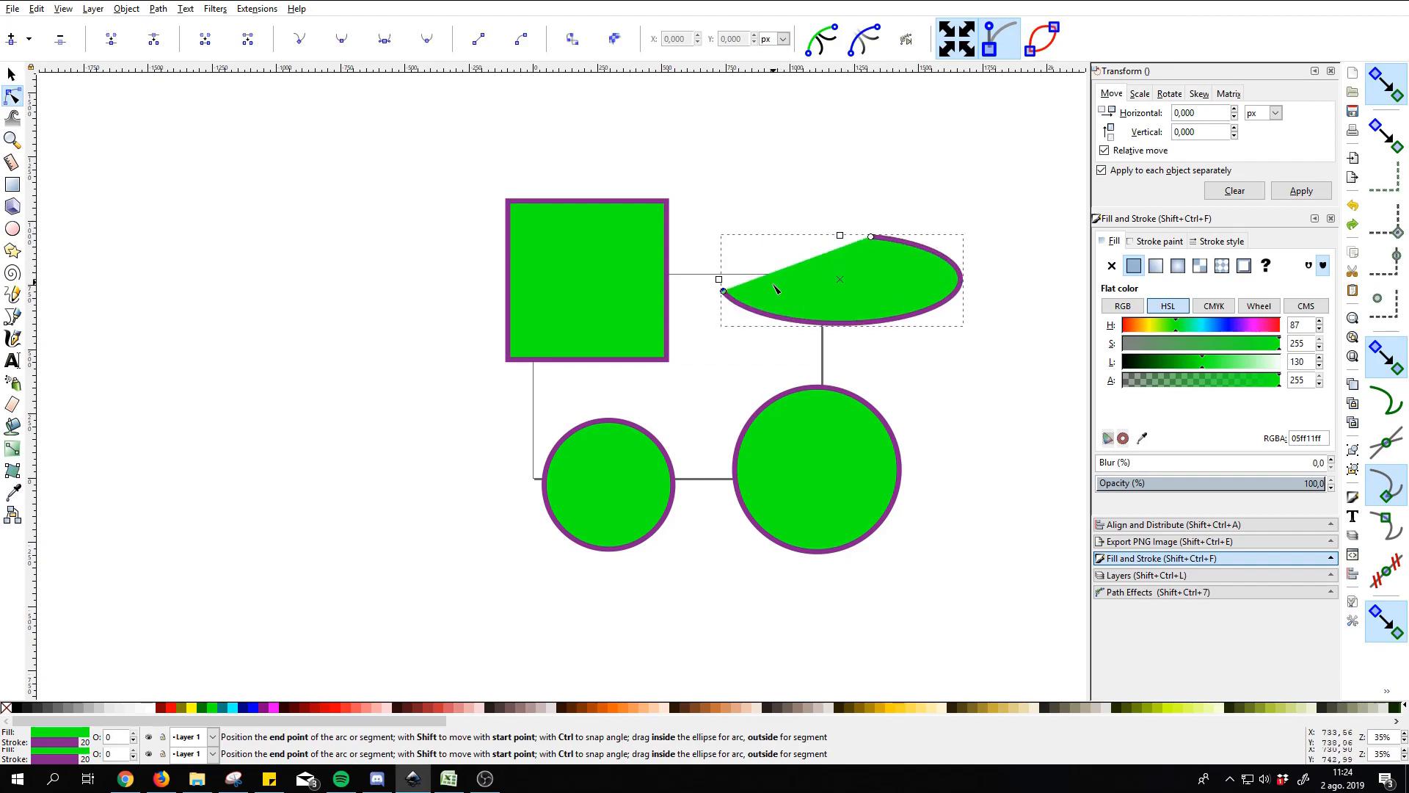
left_click_drag(862, 305, 806, 204)
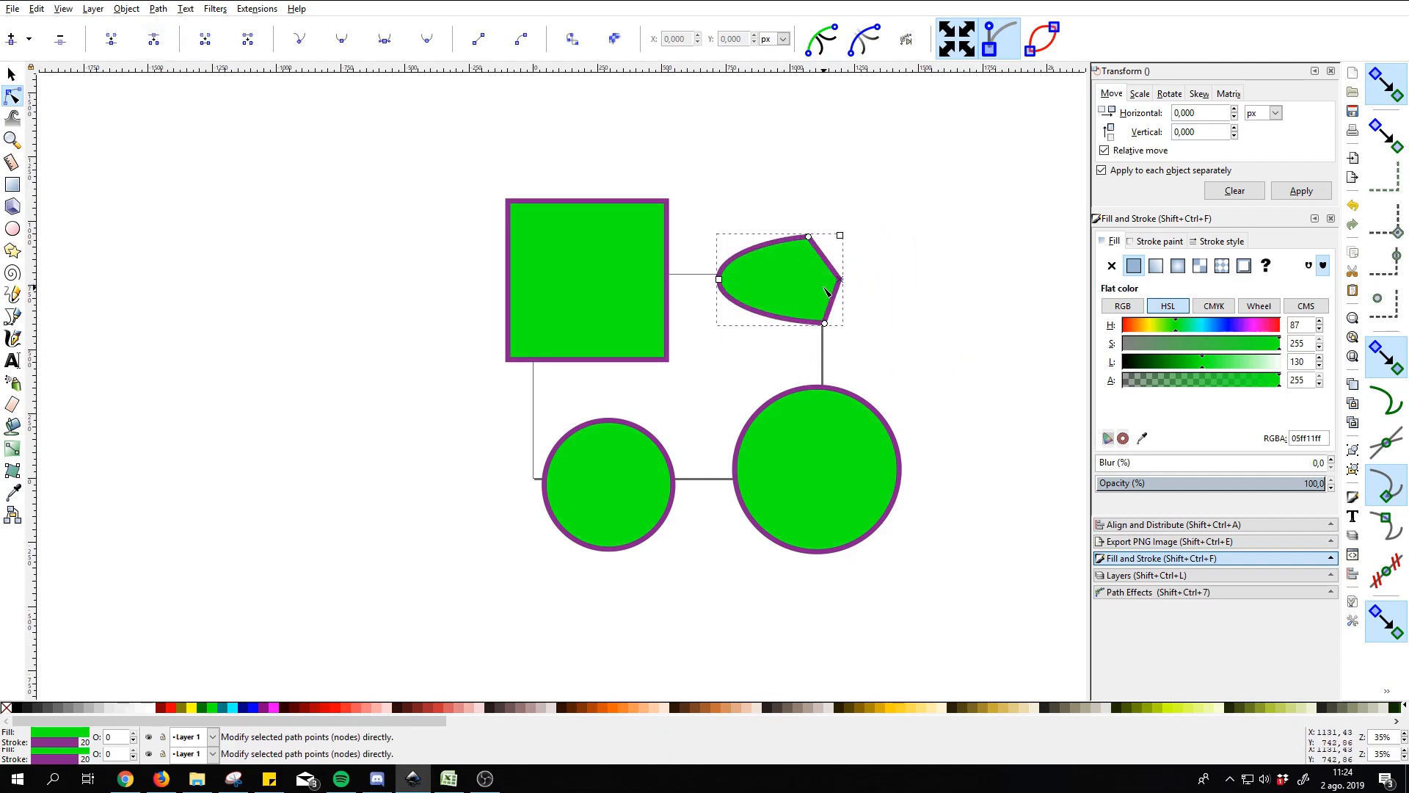
key("e")
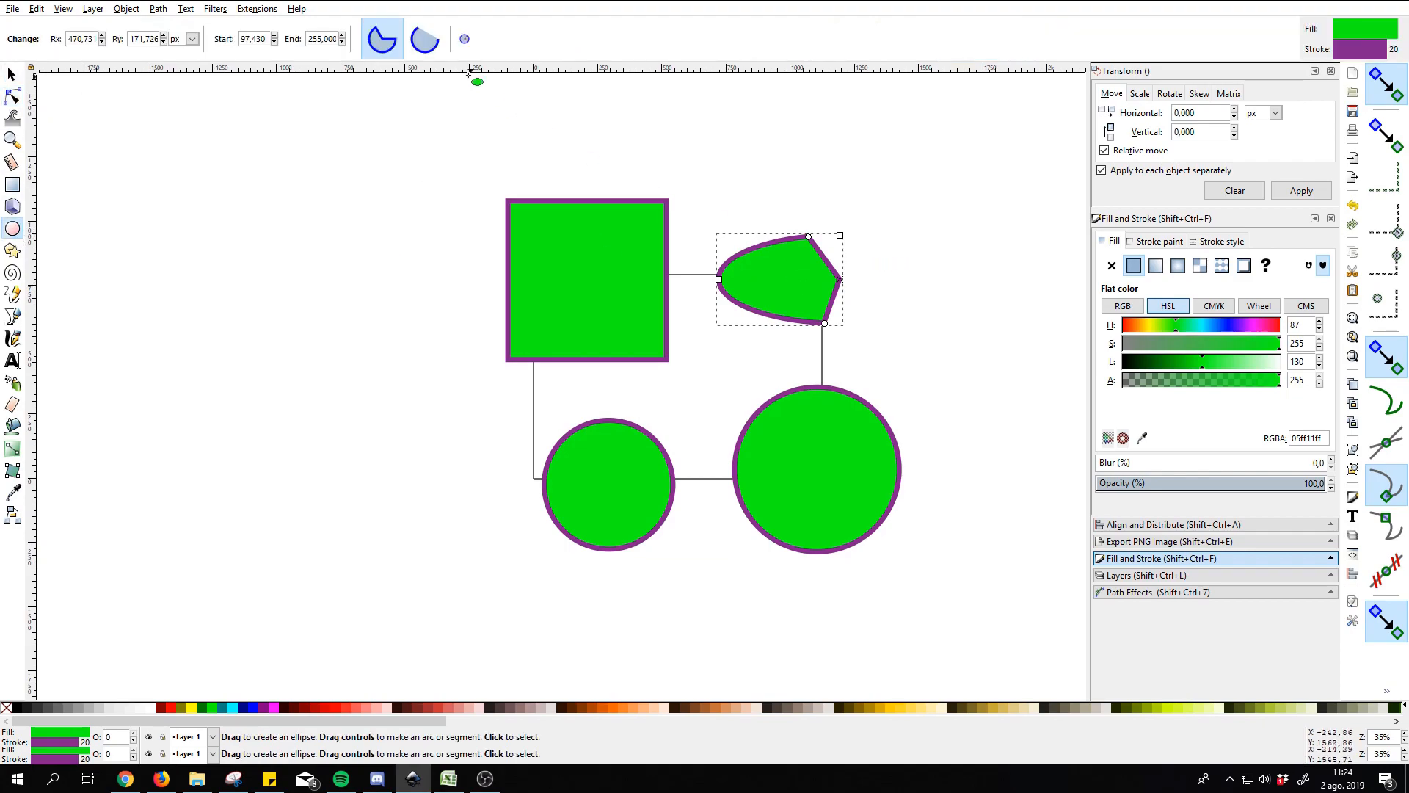
Restore the sliced wide ellipse to a whole ellipse and move it slightly down and left, to about X 653, Y 466 px.
left_click(464, 39)
key("s")
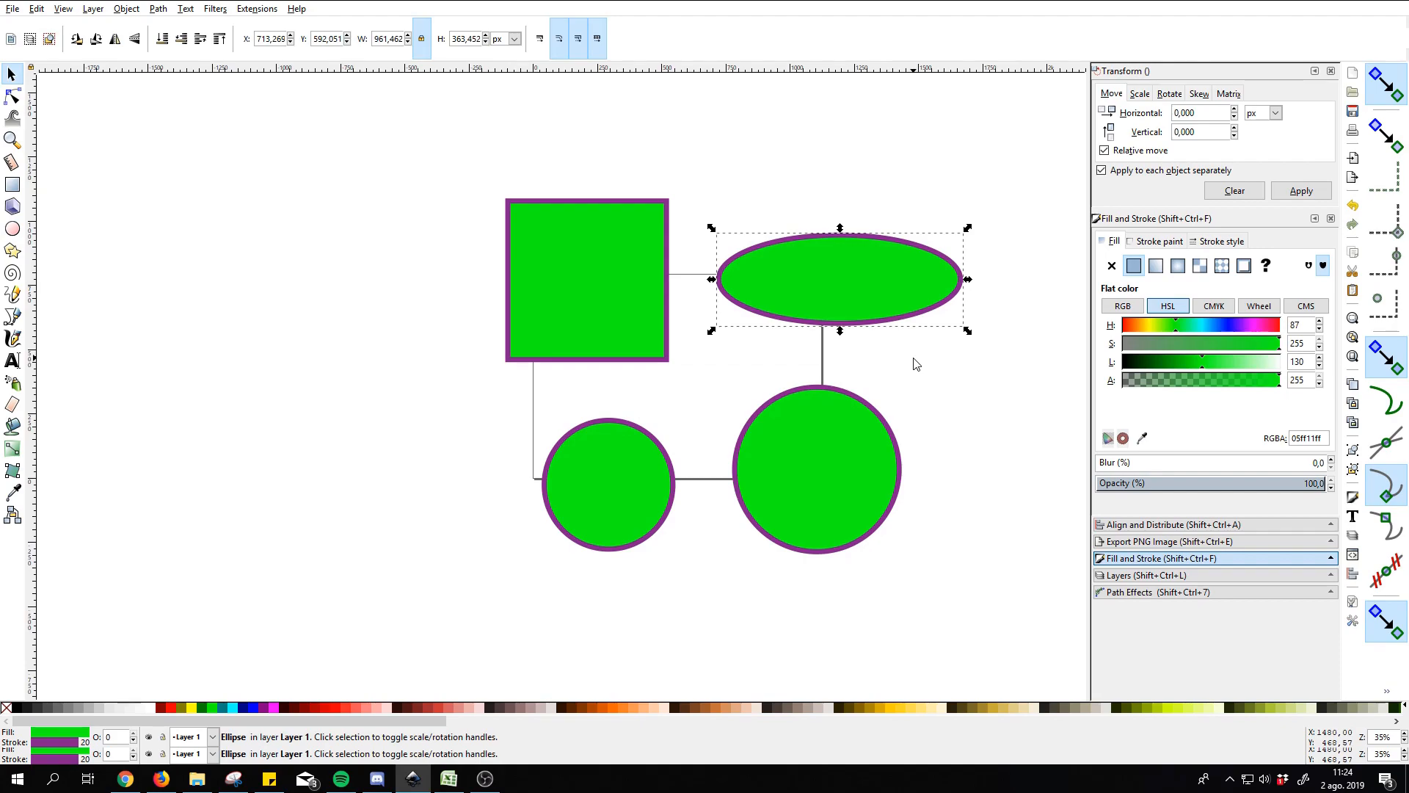
left_click_drag(947, 426, 784, 433)
left_click_drag(724, 289, 711, 325)
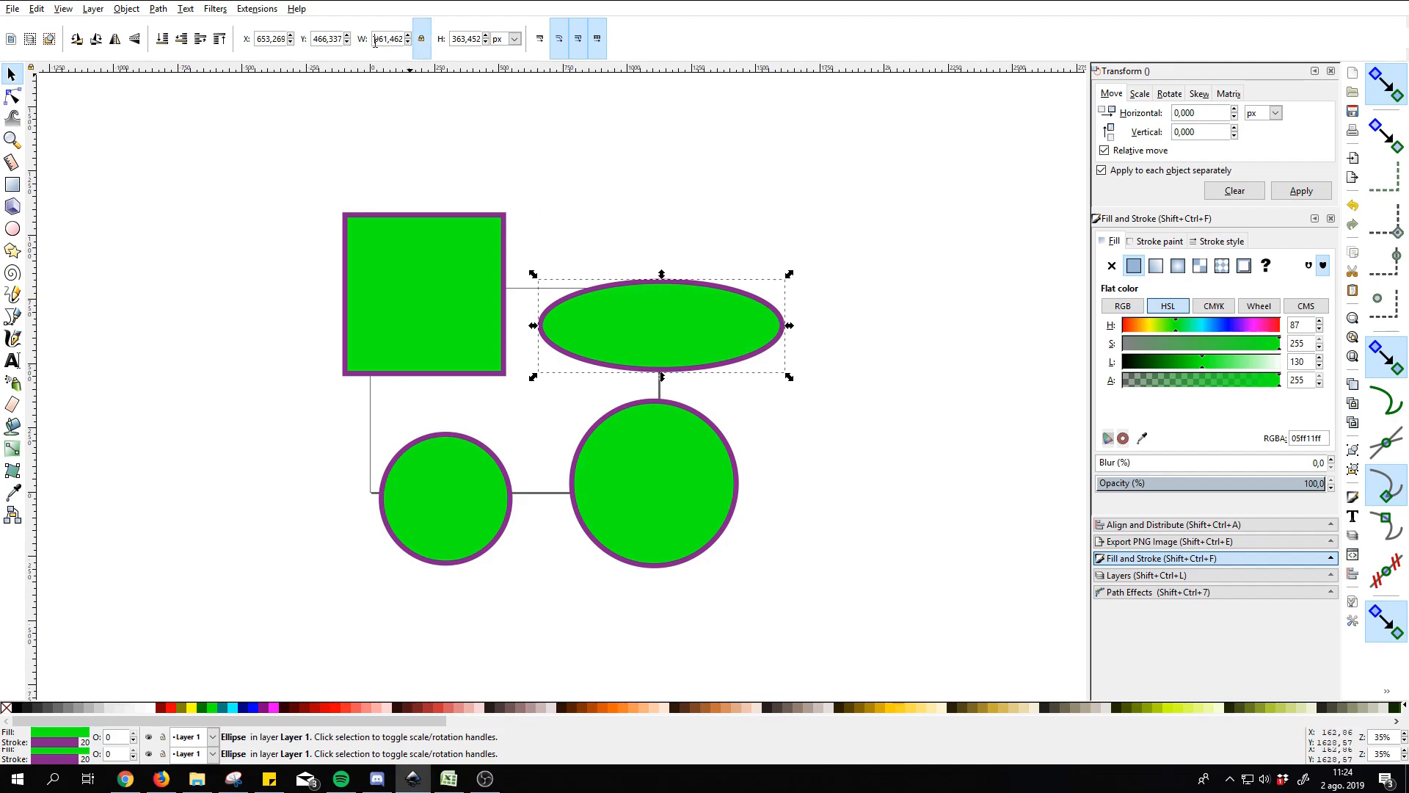
Move the smaller circle to the right of the larger circle, below the wide ellipse, to about X 1494, Y -73 px.
left_click(835, 336)
left_click(461, 505)
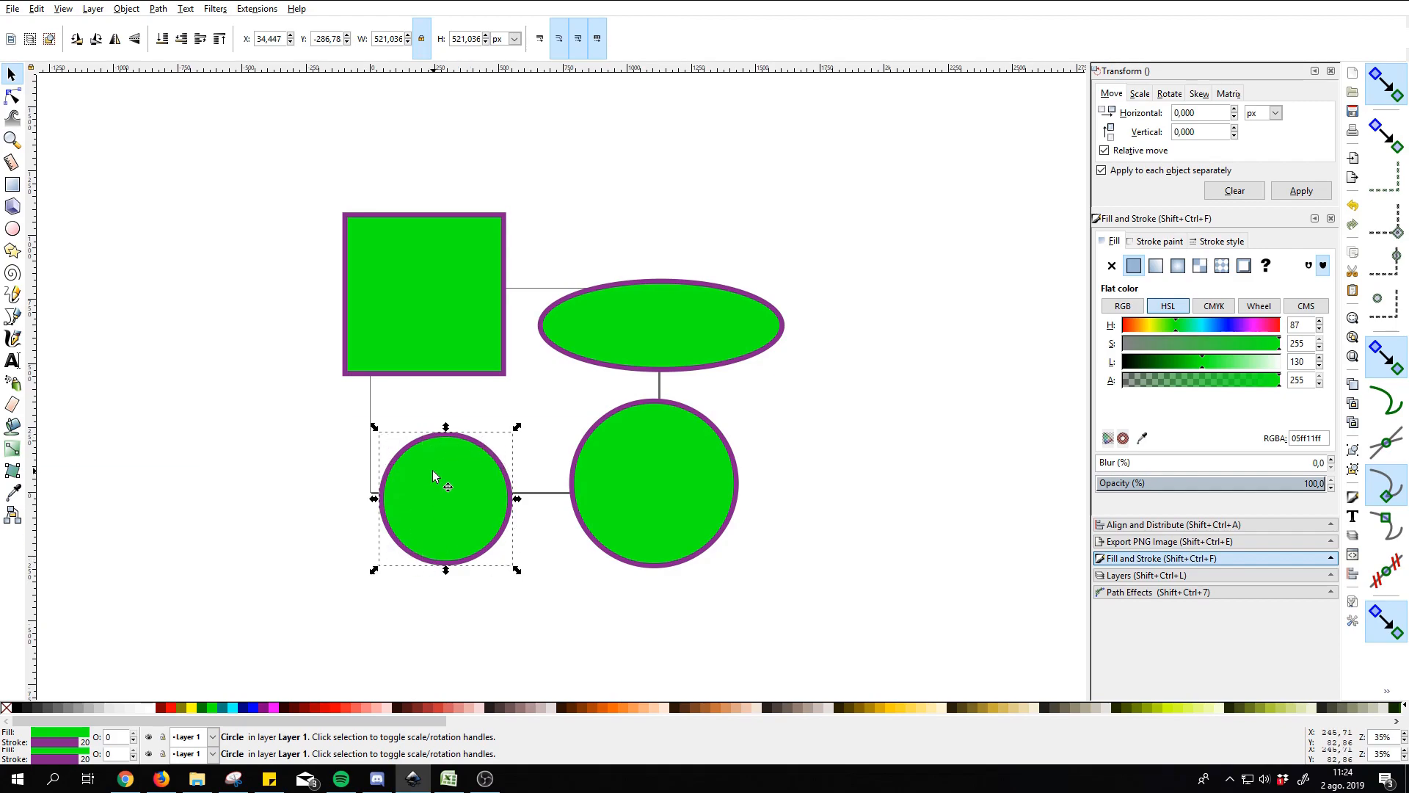
left_click_drag(456, 482, 789, 384)
scroll(820, 448, "up", 3)
left_click_drag(947, 343, 878, 329)
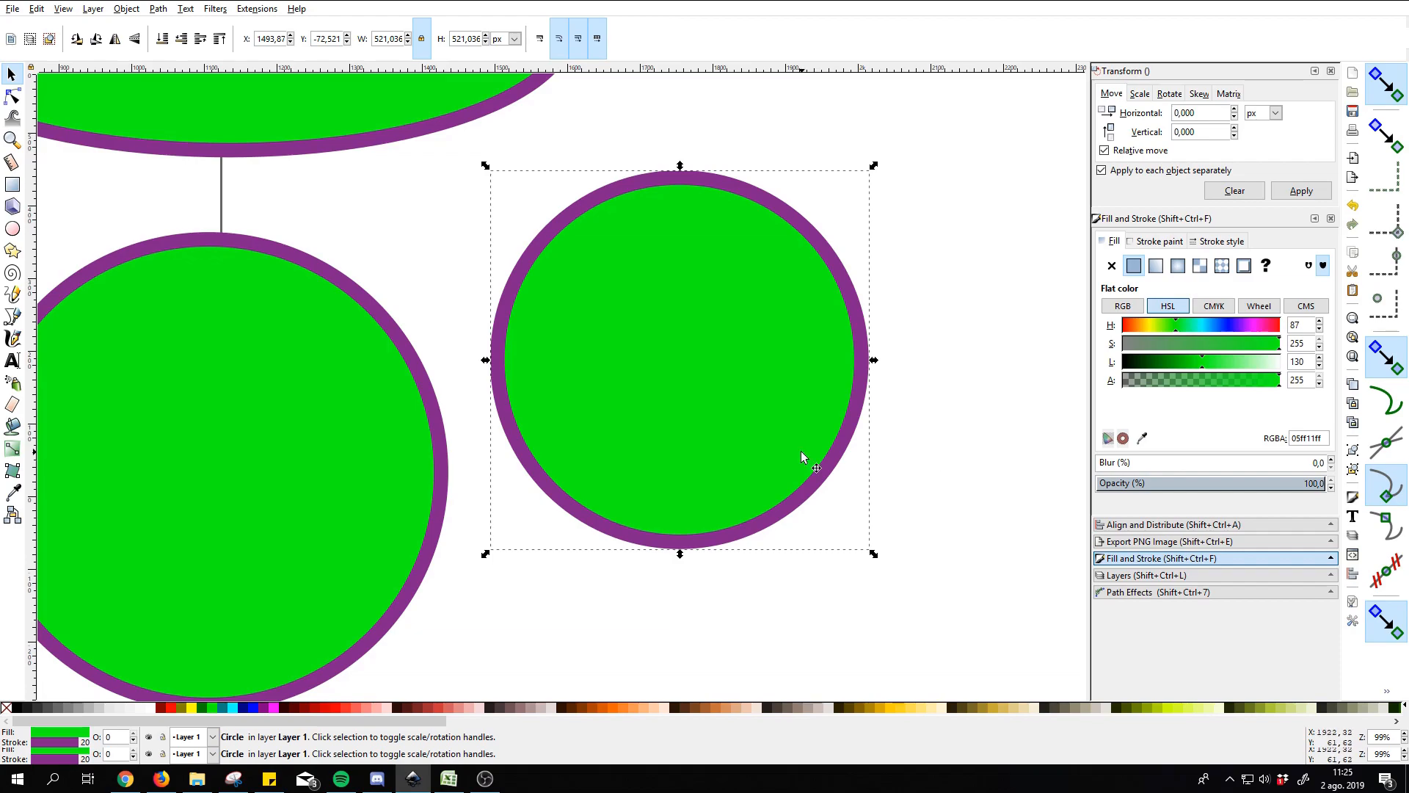
scroll(607, 480, "down", 3)
left_click_drag(576, 464, 764, 488)
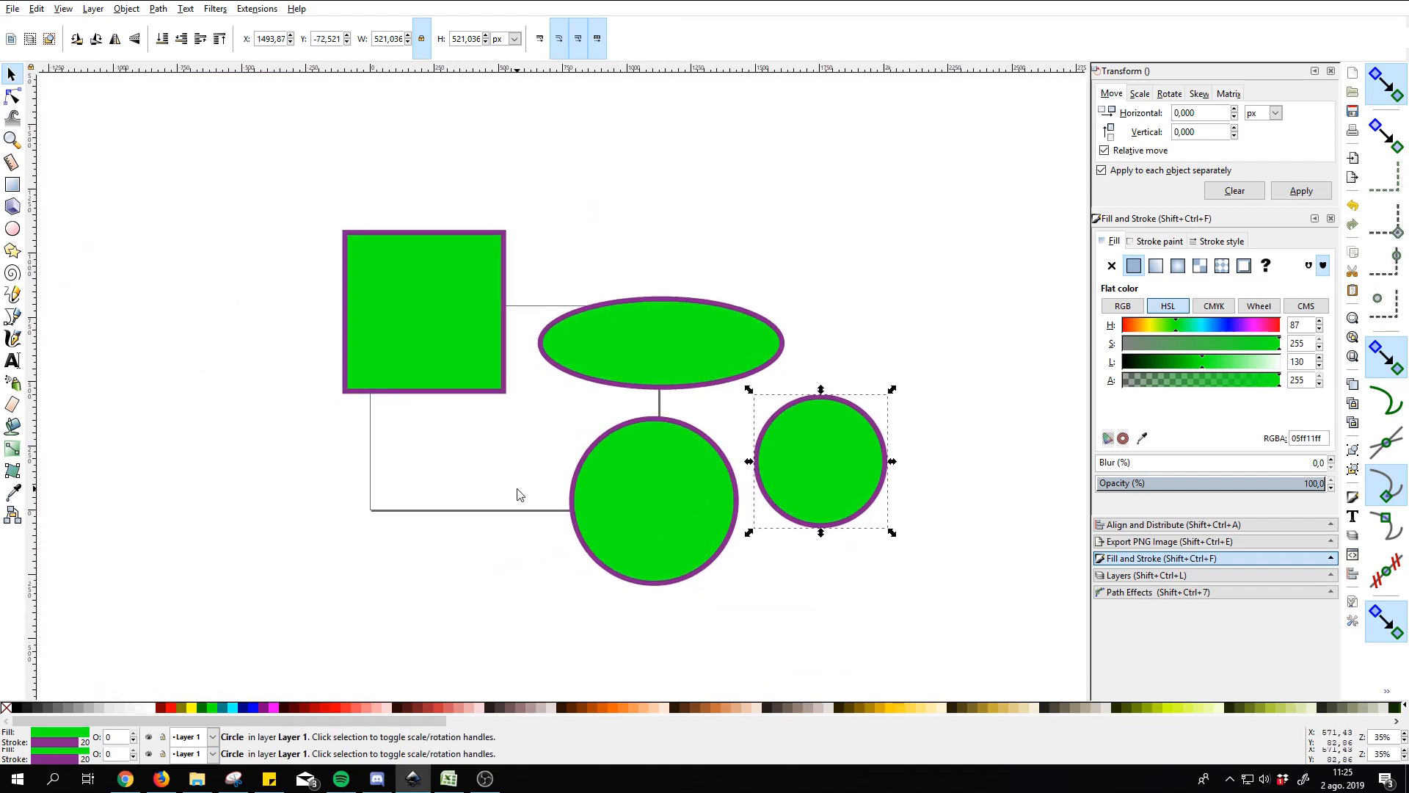
left_click_drag(548, 519, 516, 503)
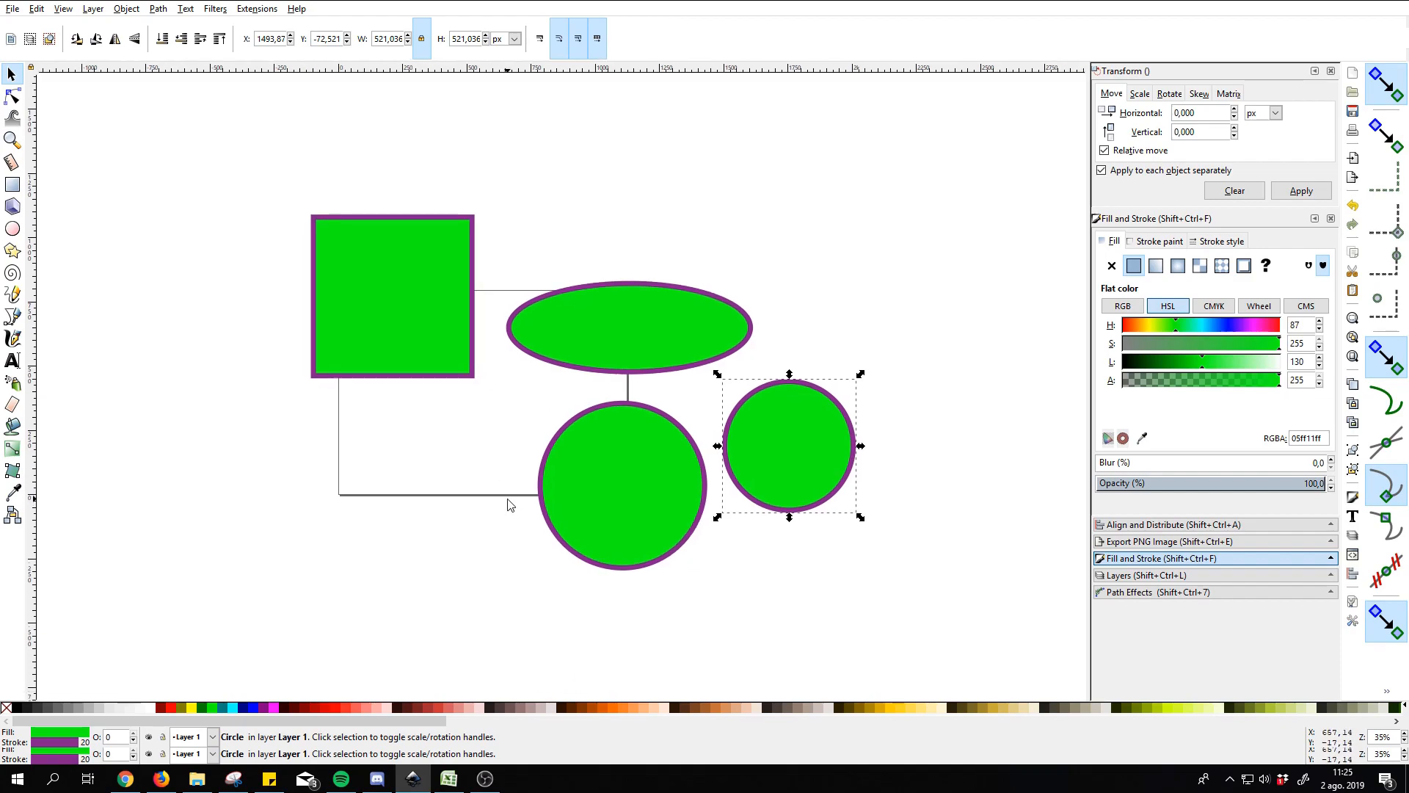